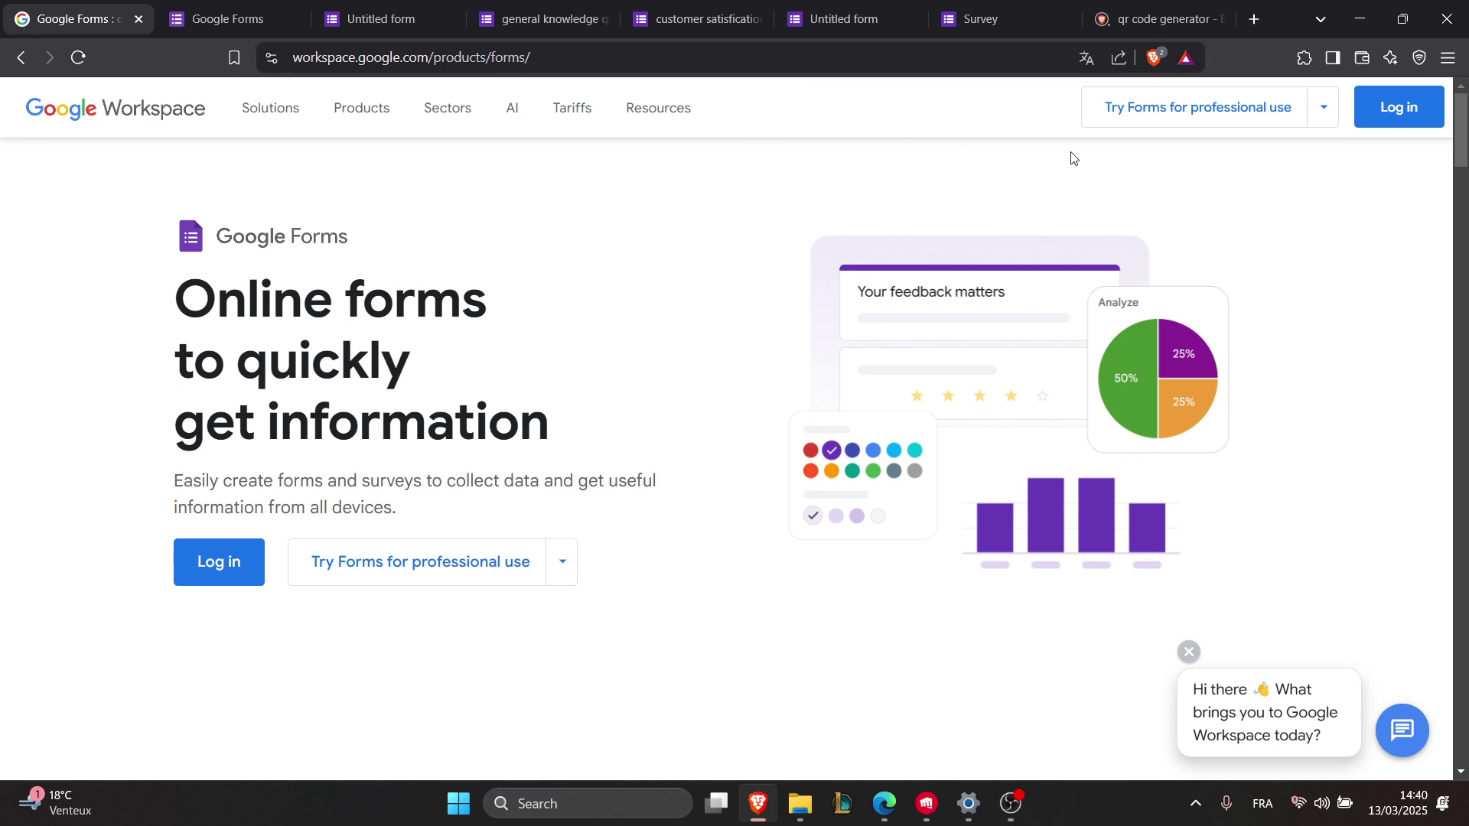
Step: Create a blank form and title it "Appontement booking form"
click(230, 19)
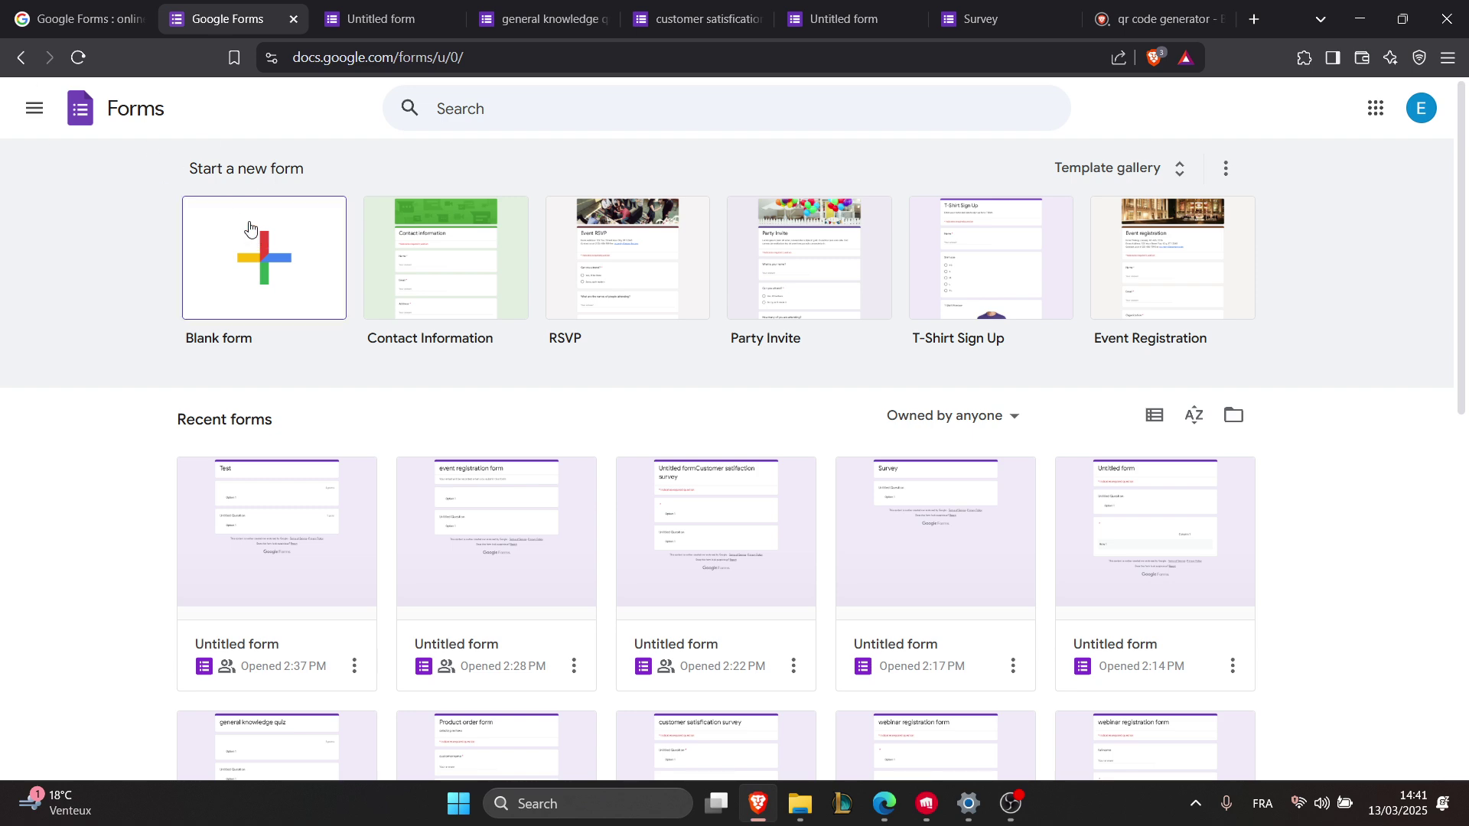
click(288, 264)
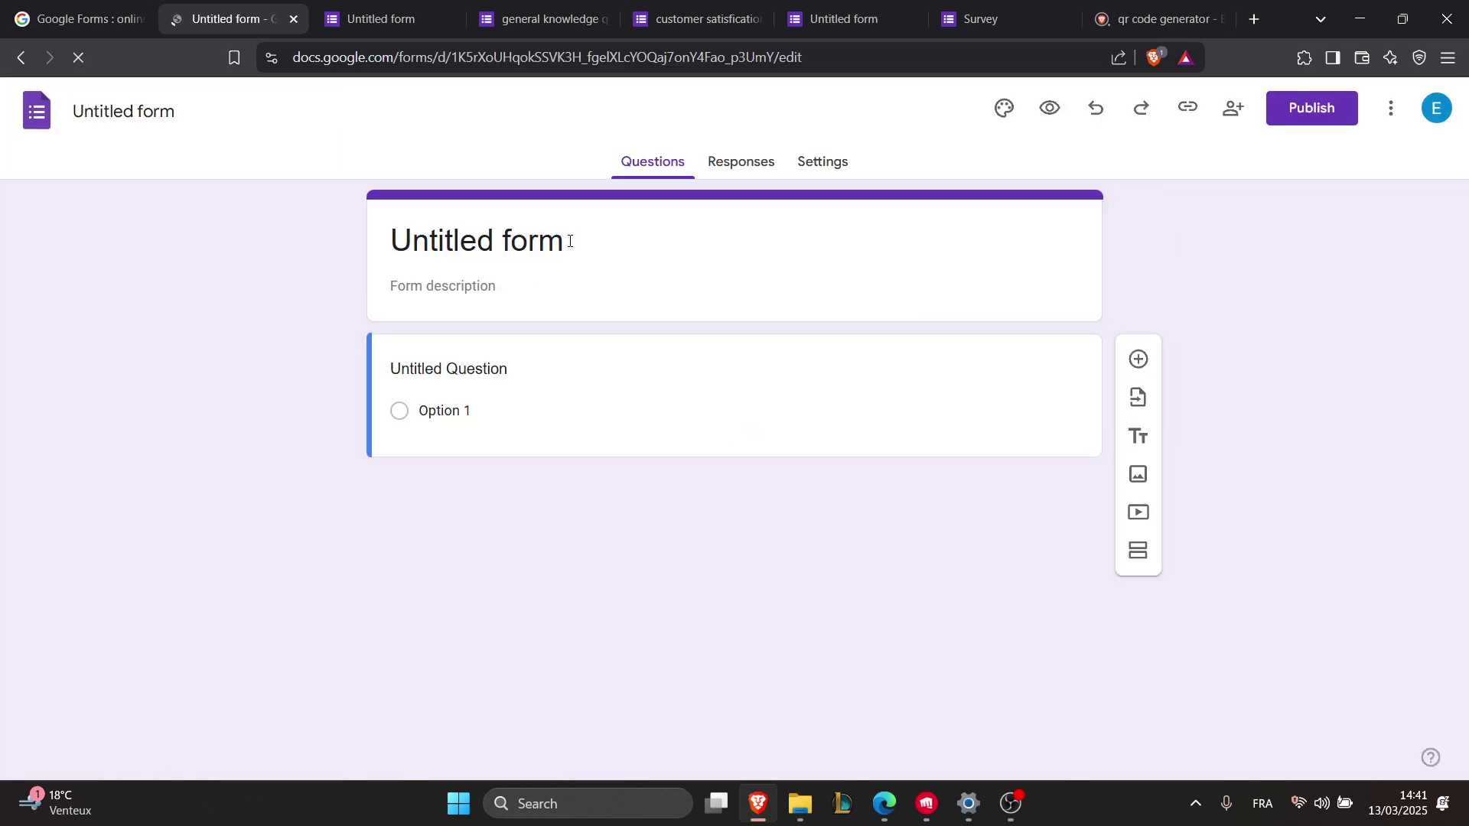
drag(567, 239, 343, 242)
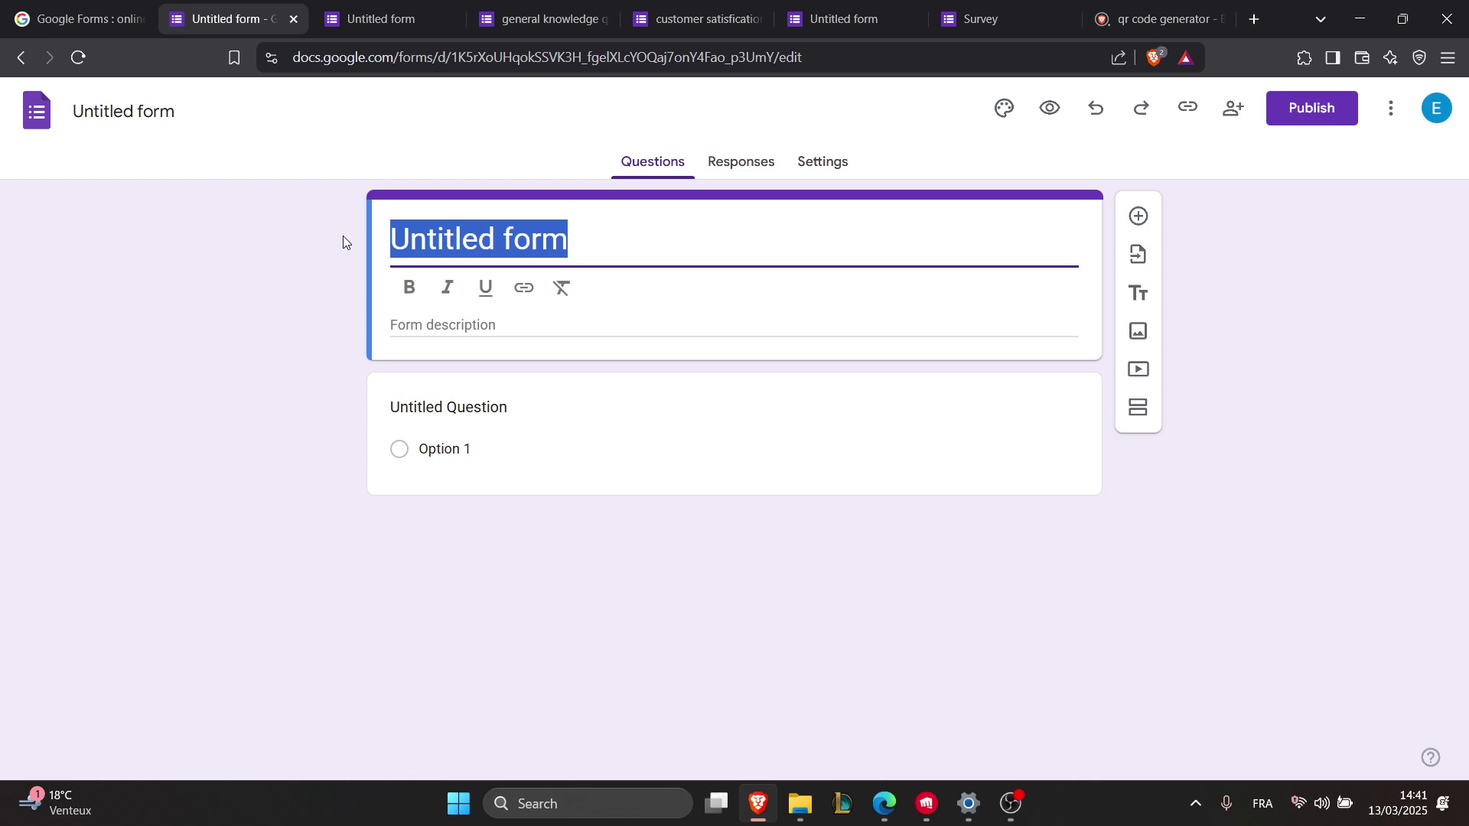
key(BackSpace)
key(ctrl+z)
text(a)
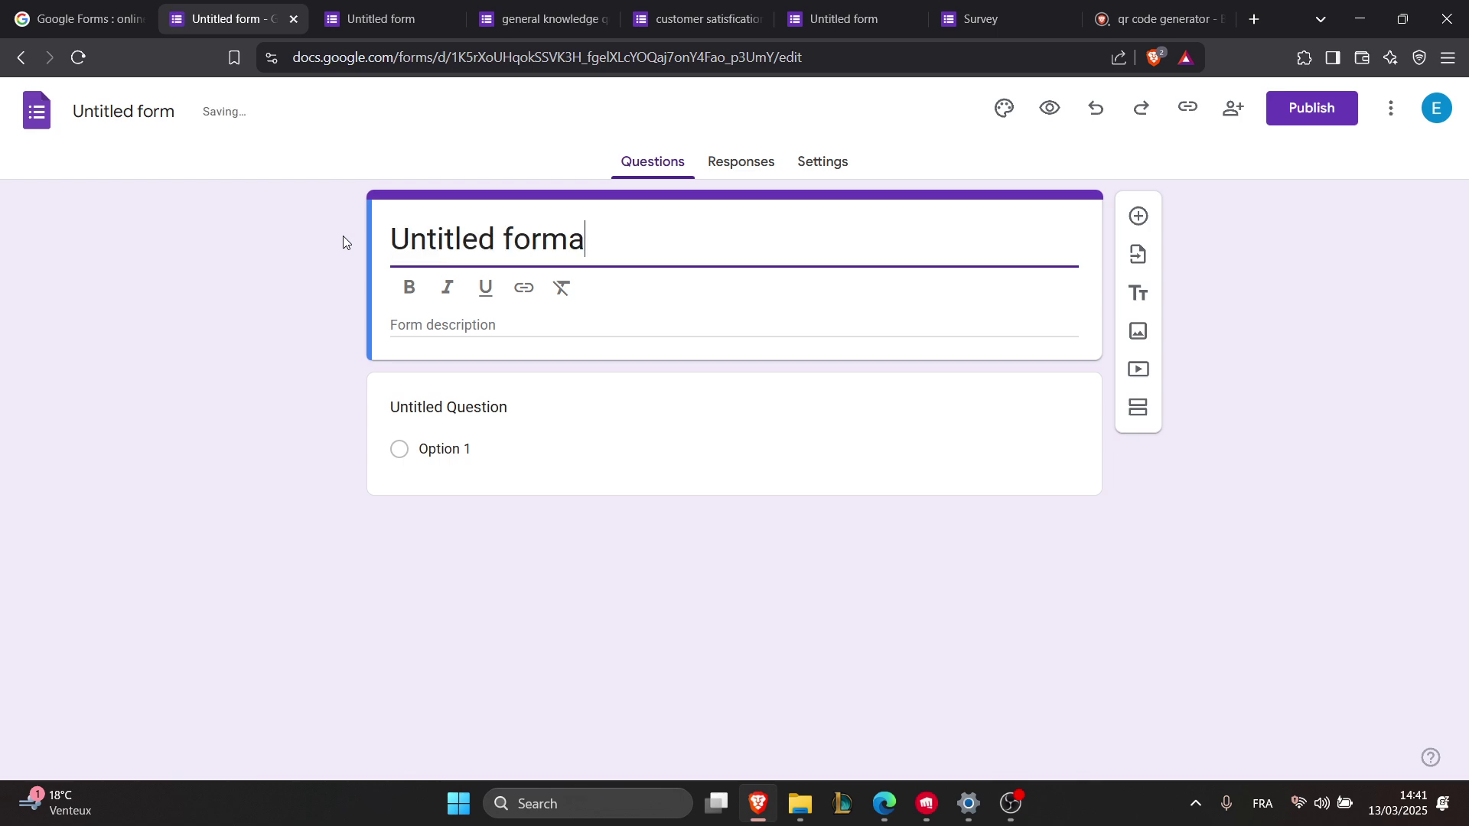
key(BackSpace)
key(BackSpace)
key(BackSpace)
key(BackSpace)
key(BackSpace)
key(BackSpace)
key(BackSpace)
key(BackSpace)
key(BackSpace)
key(BackSpace)
key(BackSpace)
text(A)
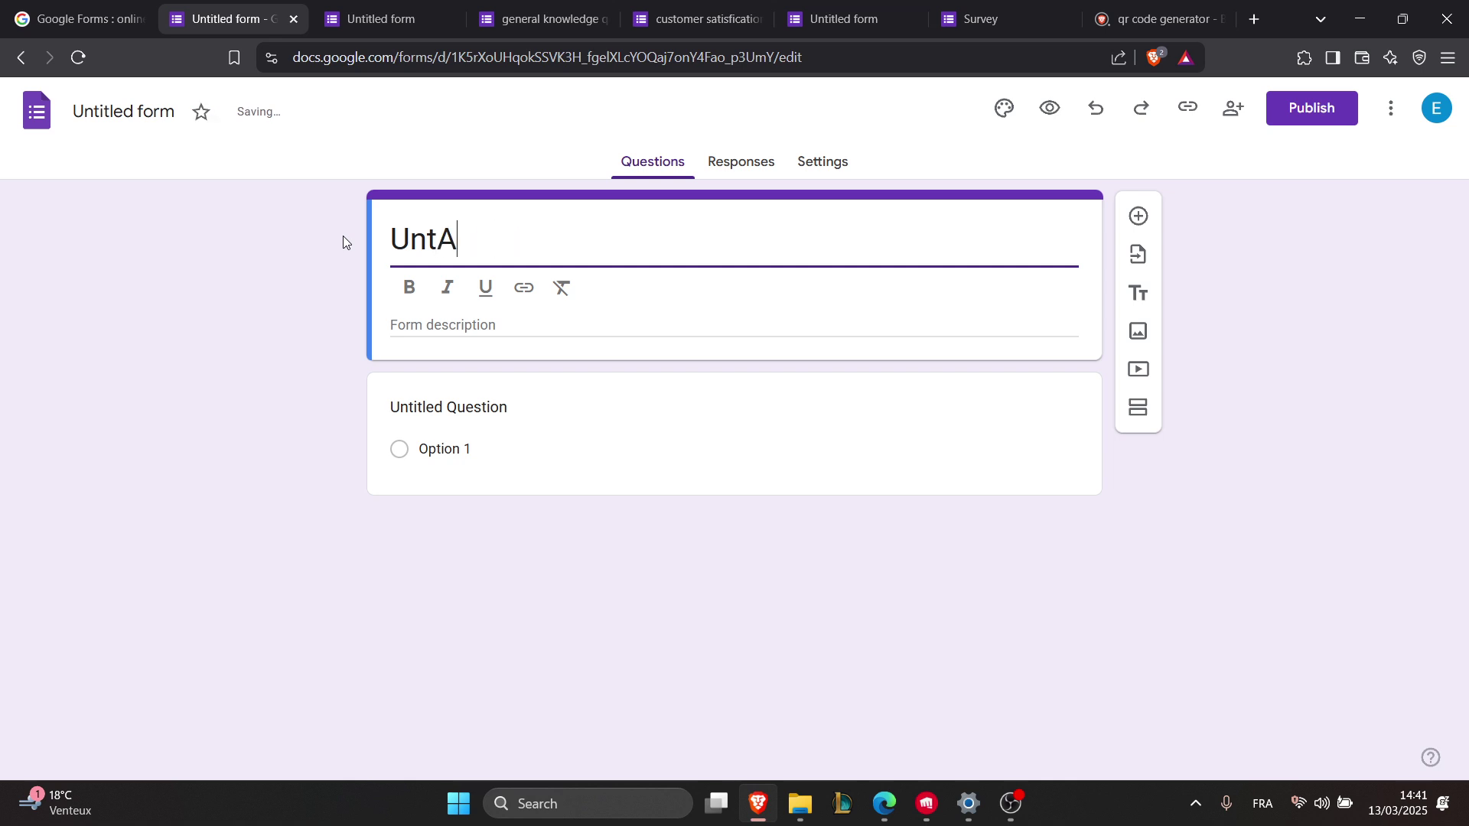
text(pponte)
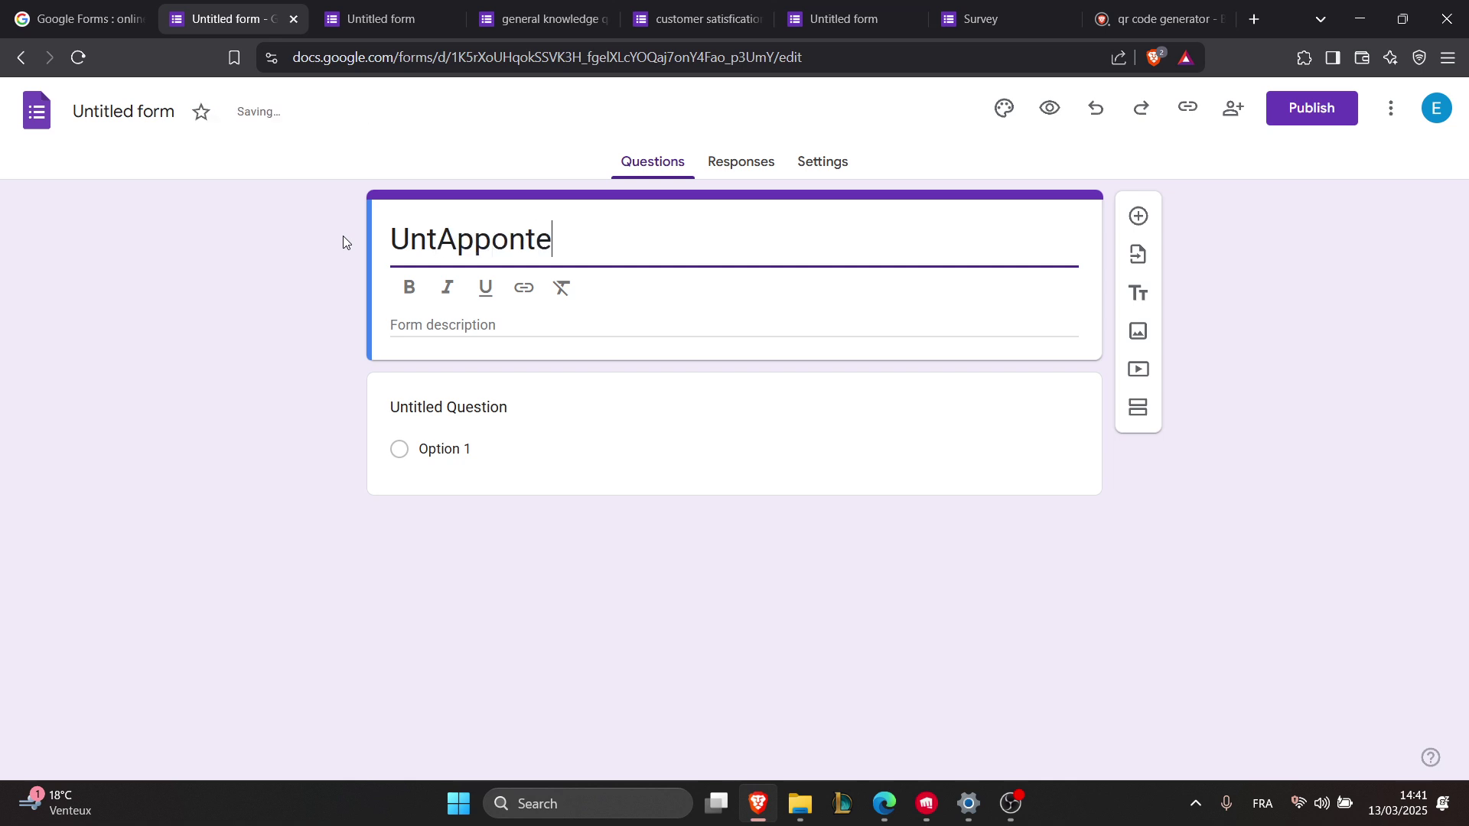
text(ment )
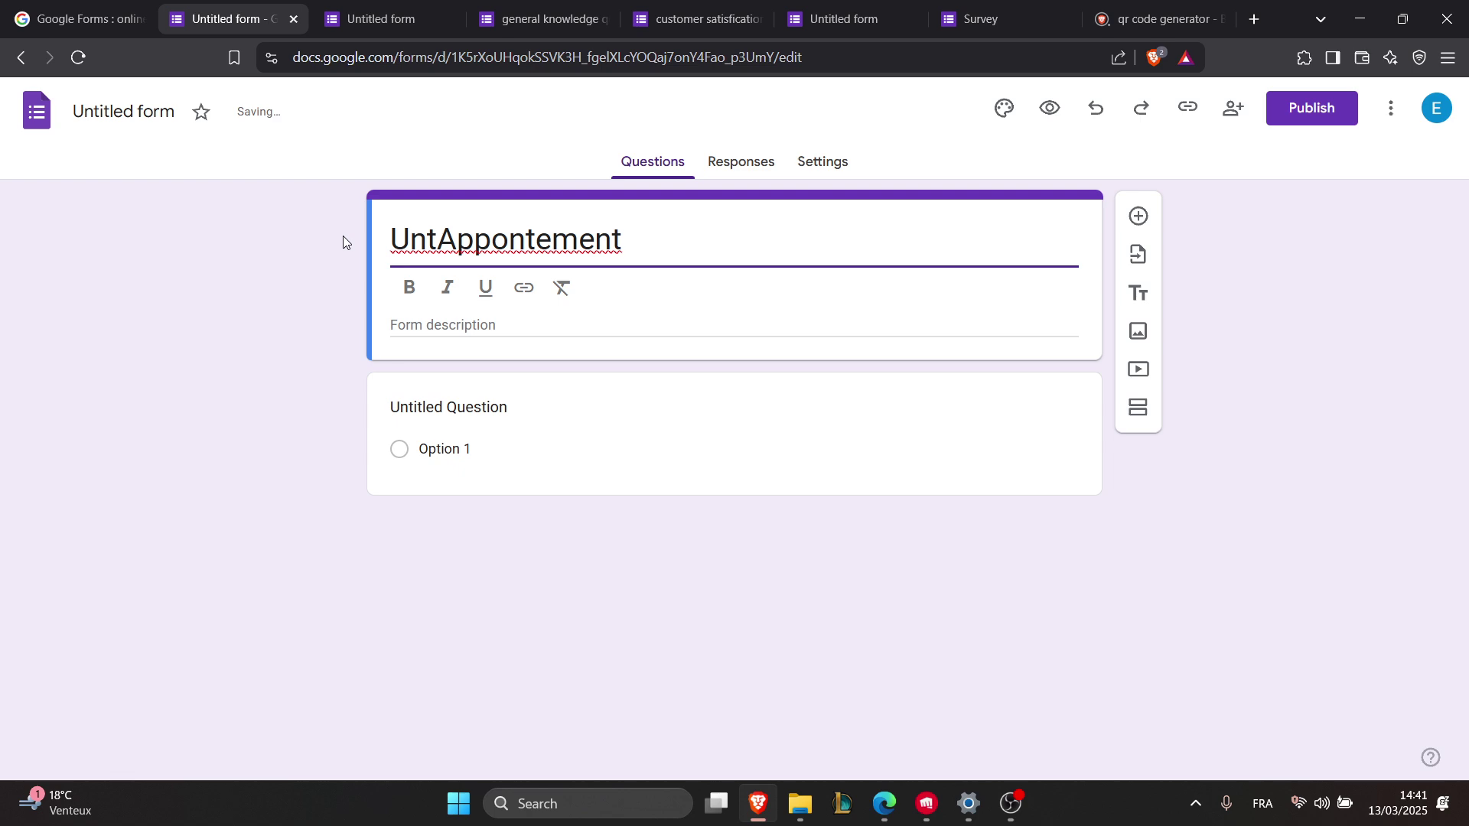
text(bookin)
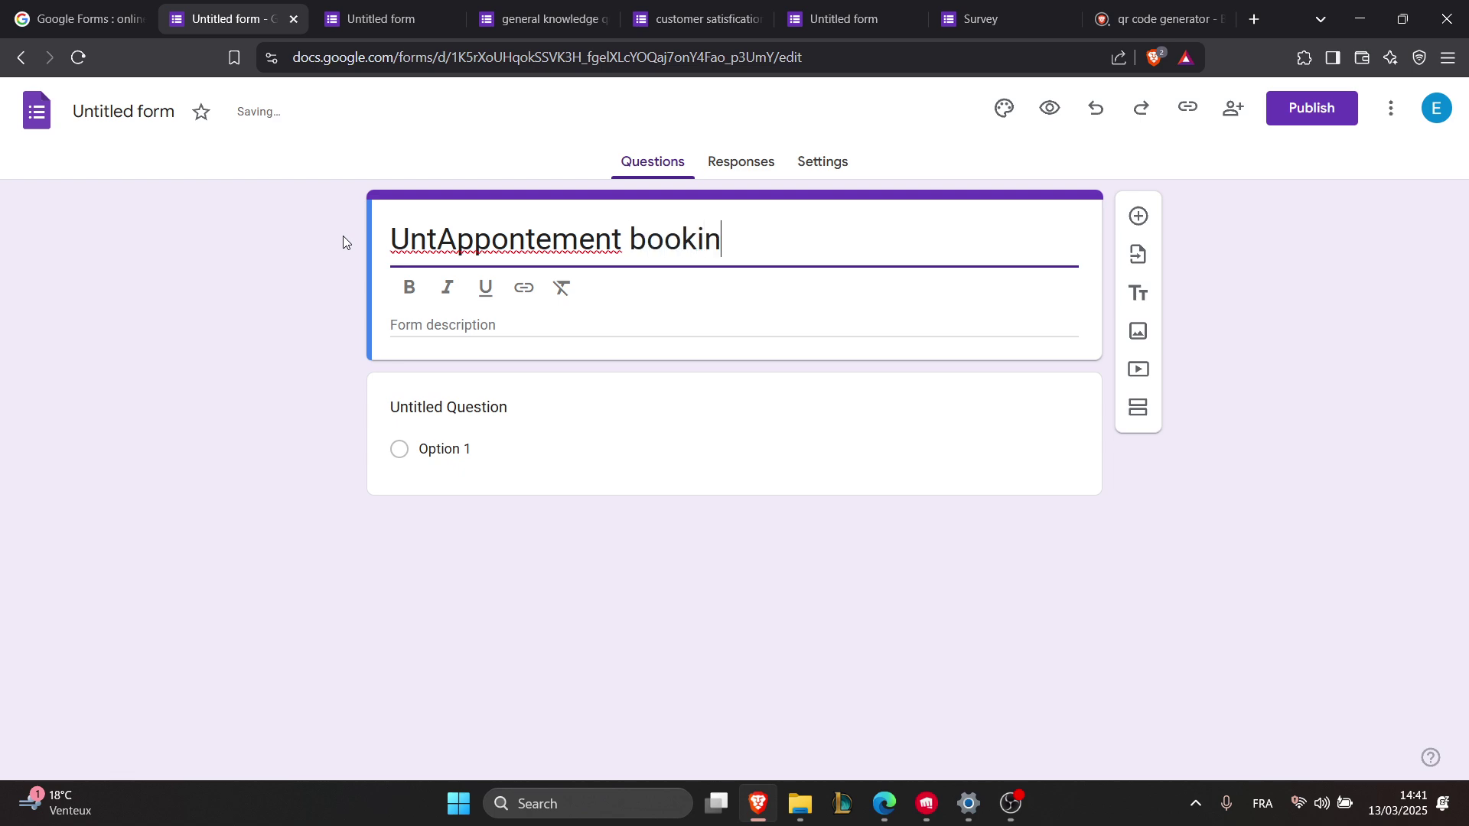
text(g form)
drag(435, 242, 378, 227)
key(BackSpace)
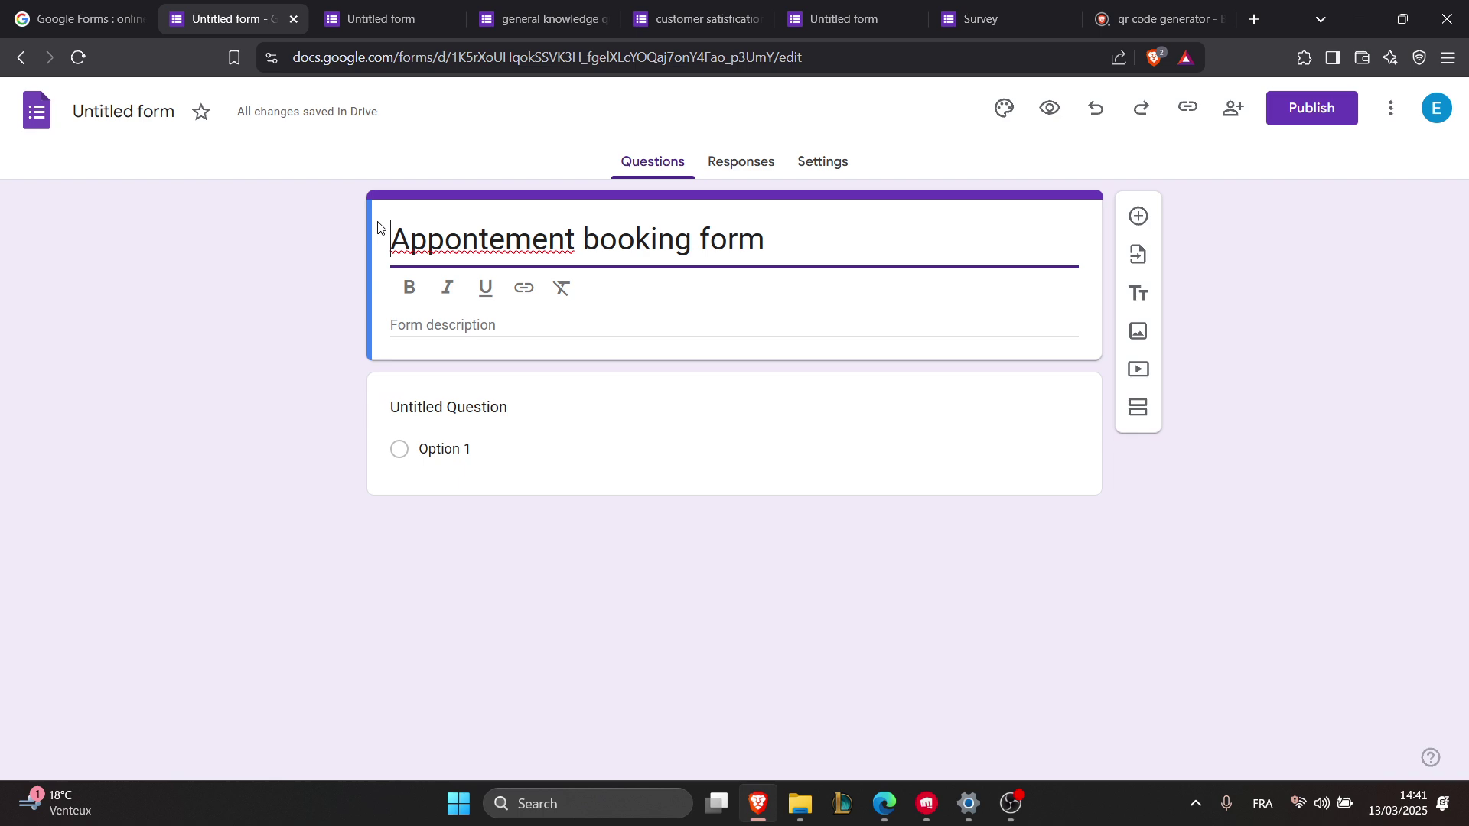
Step: Correct the first word of the form title so it reads "Appointement booking form"
key(Right)
key(Right)
key(Right)
key(Right)
key(Right)
key(Right)
key(Left)
key(Left)
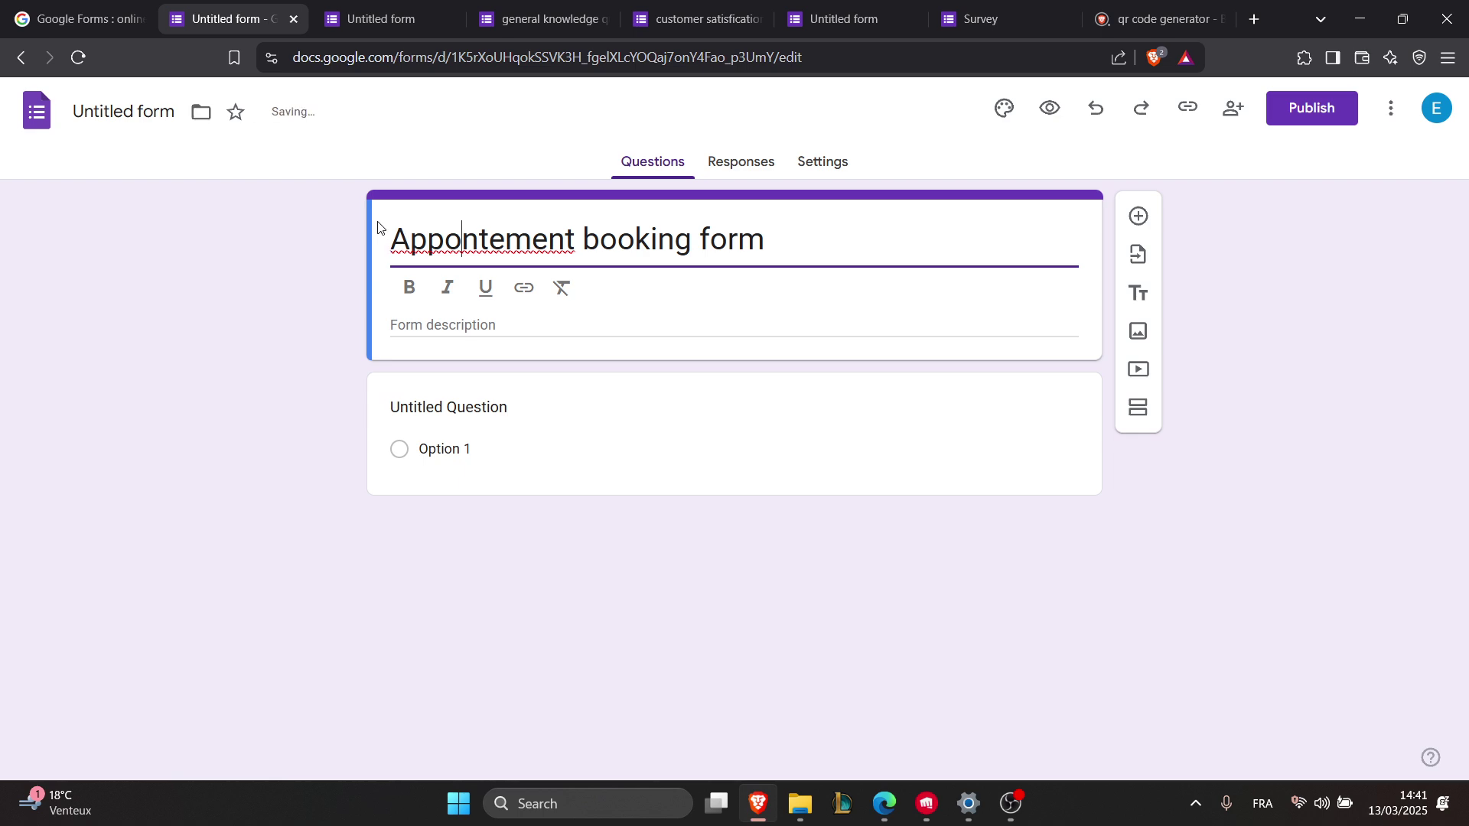
text(i)
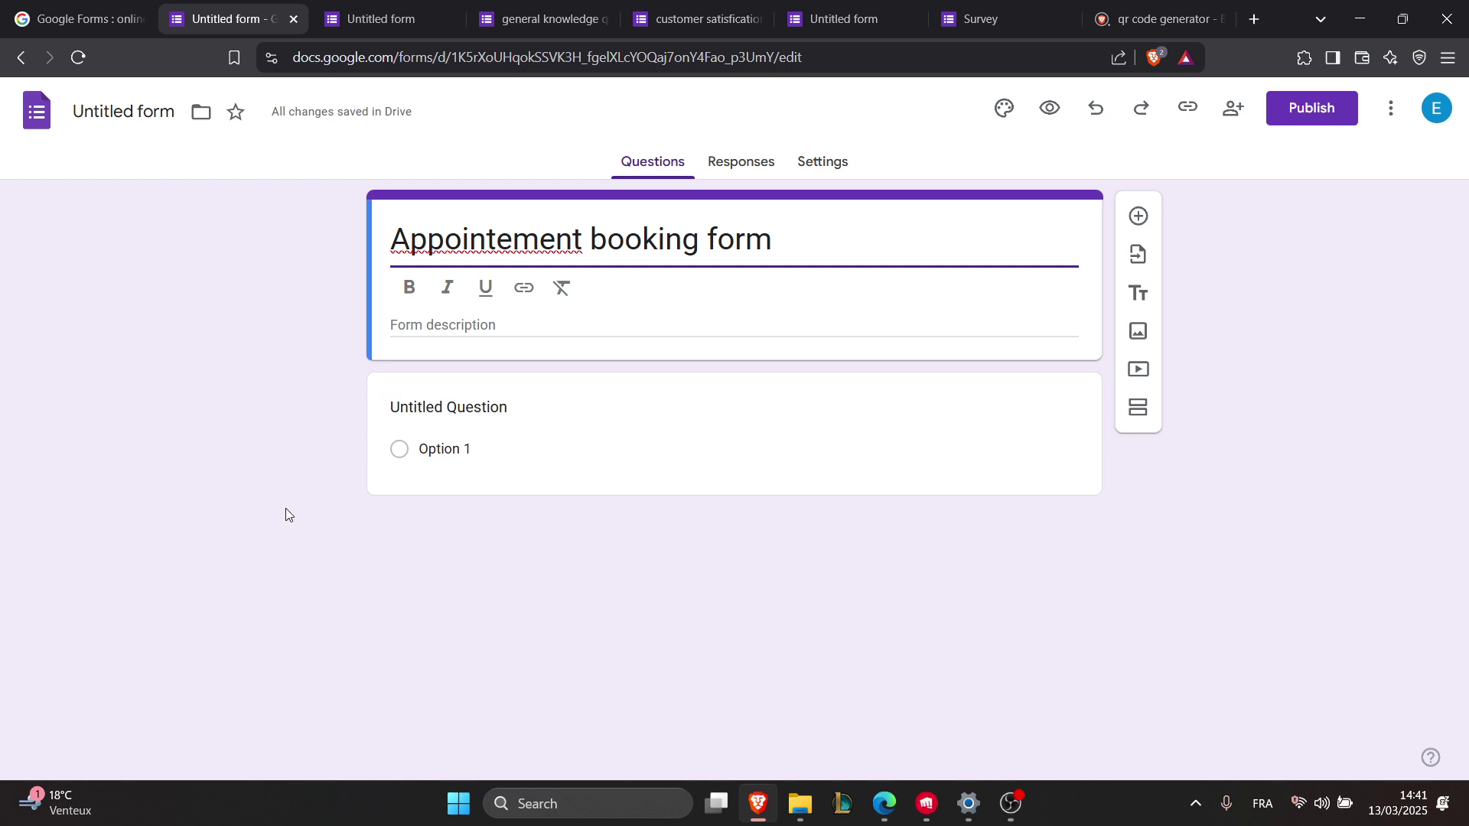
click(423, 325)
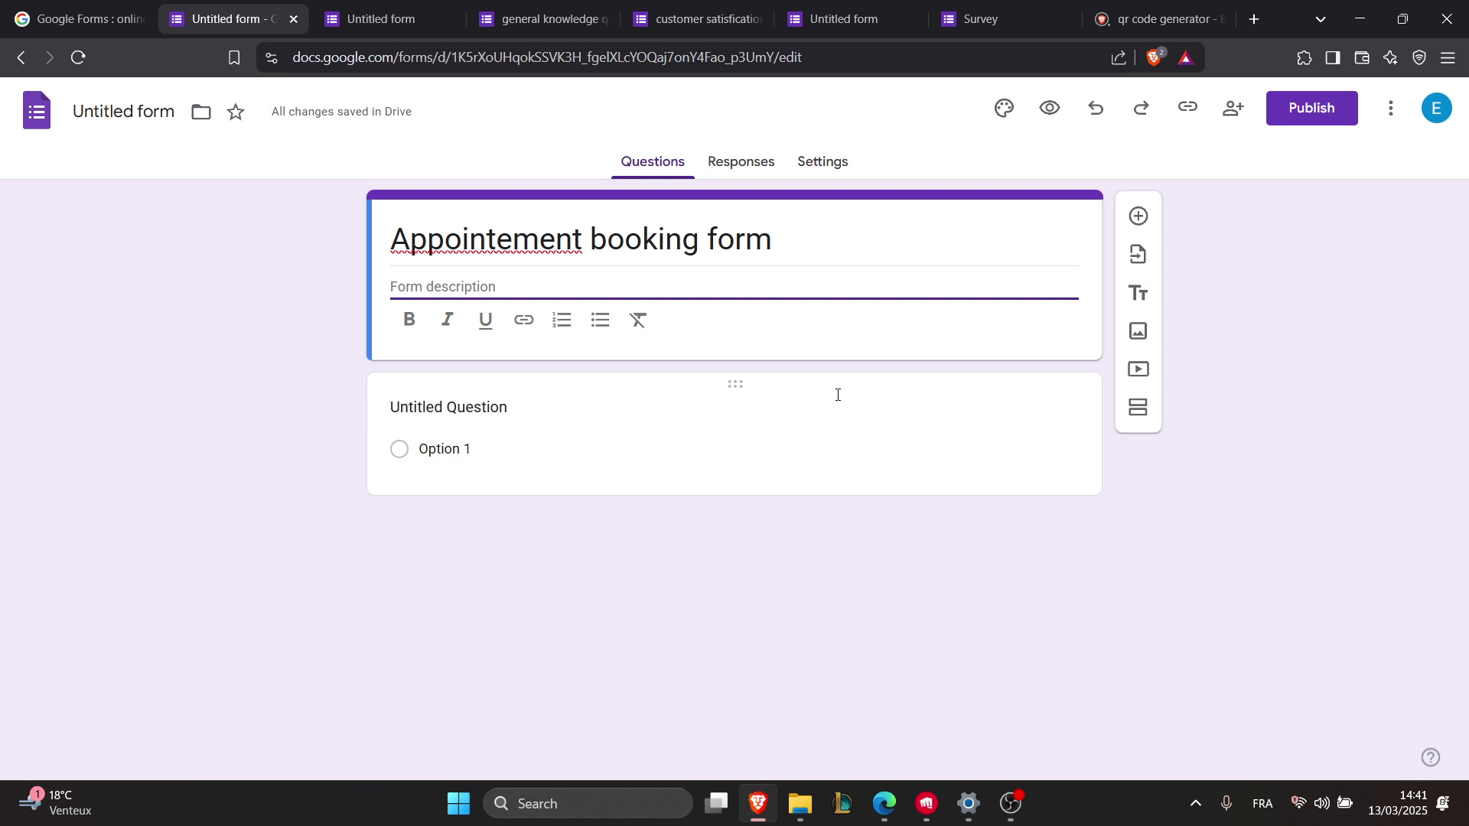
Step: Add a new question below the form title and set its type to Multiple choice grid
click(1141, 220)
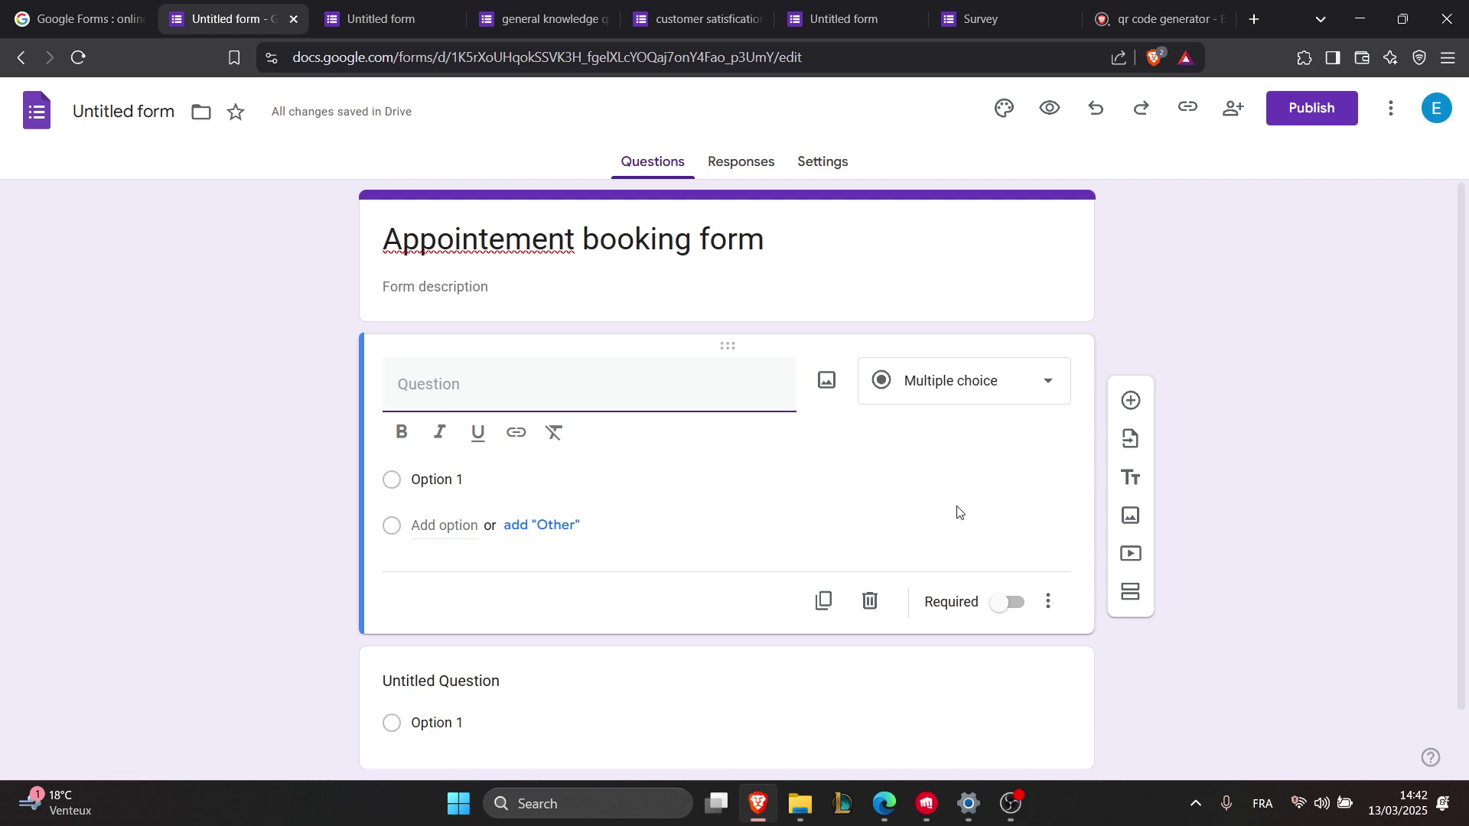
click(998, 393)
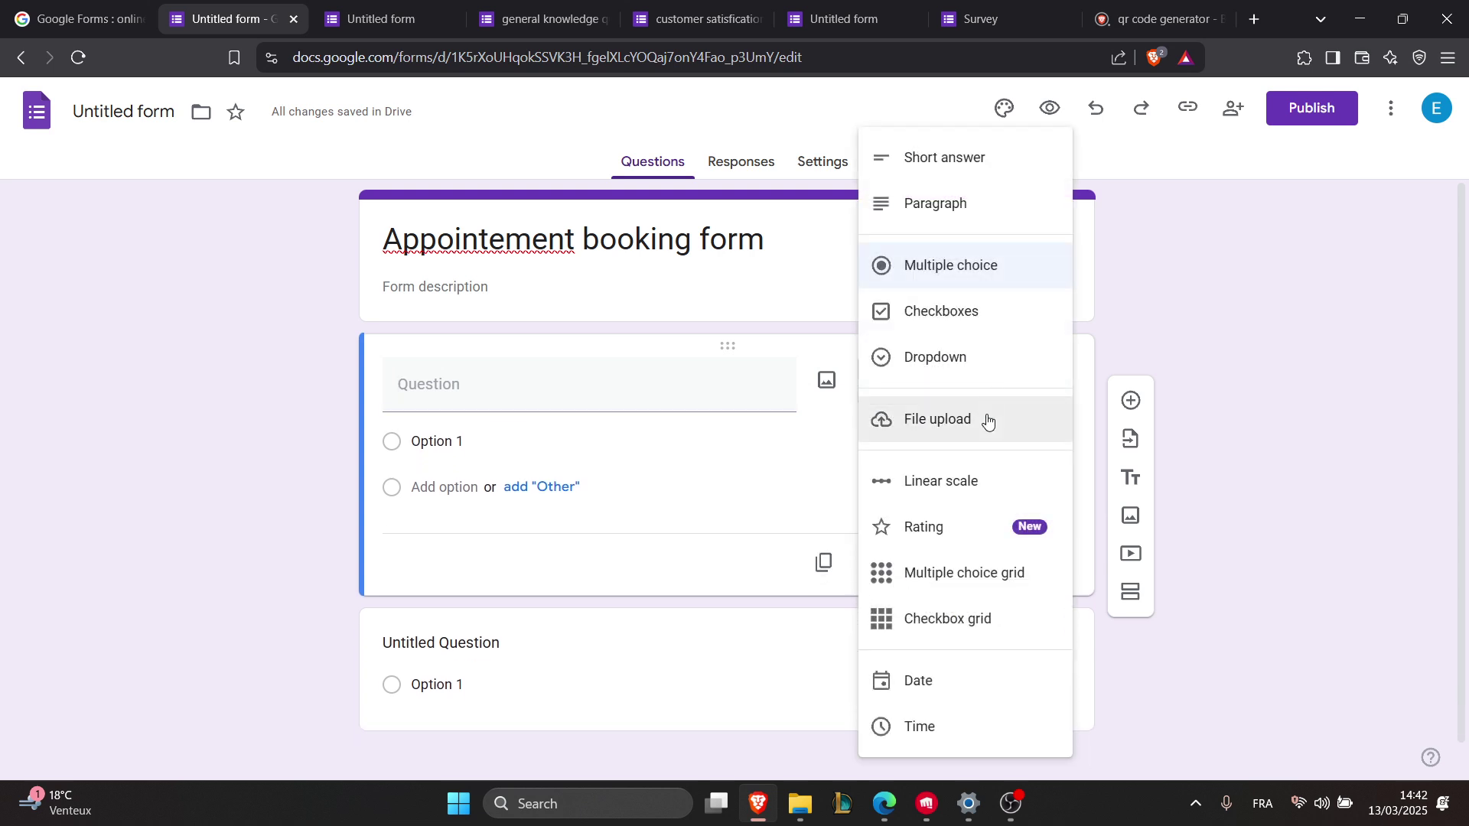
click(1006, 575)
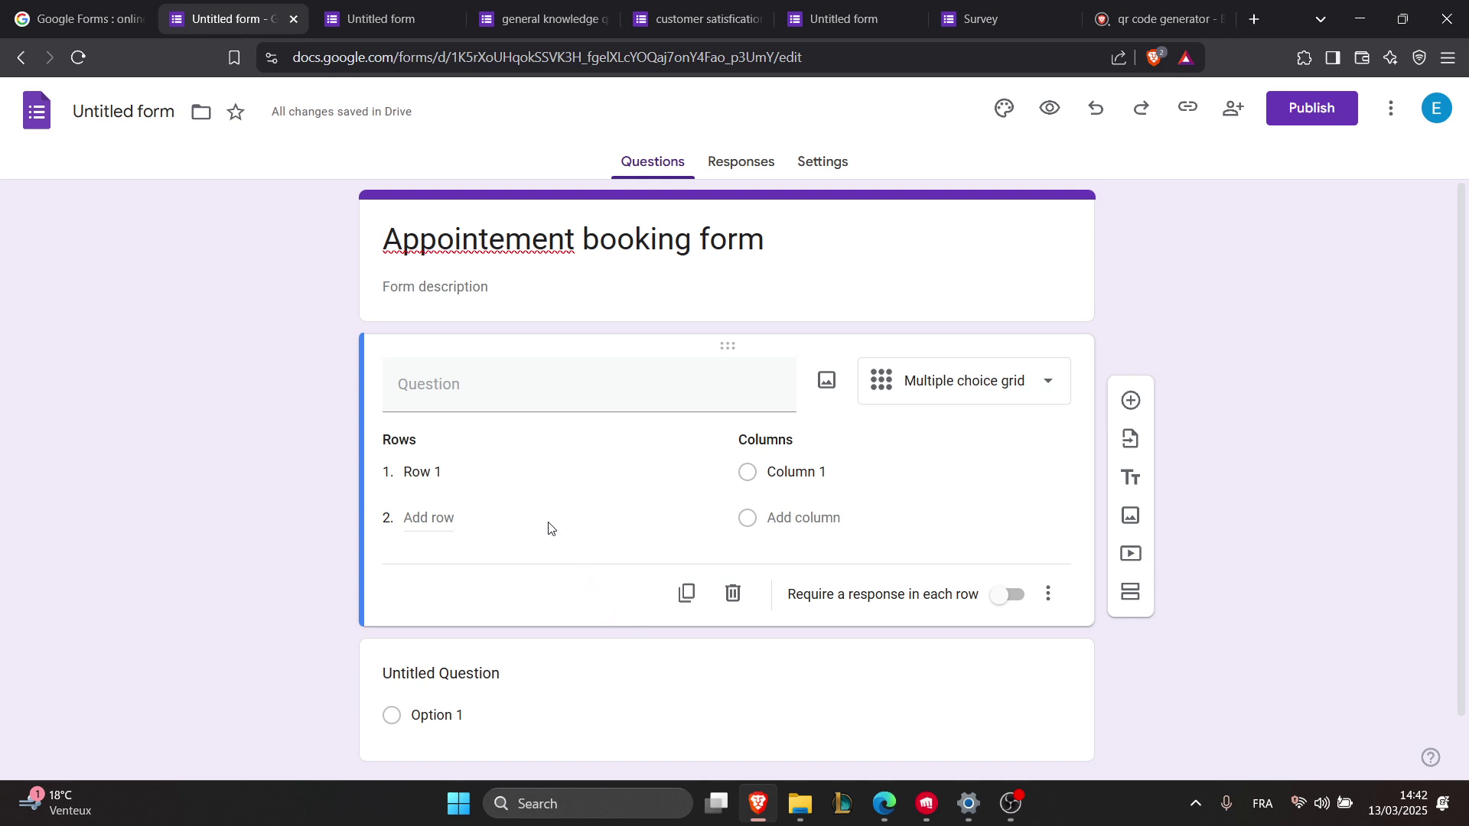
Step: Turn on Limit to 1 response in the form's response settings
click(813, 165)
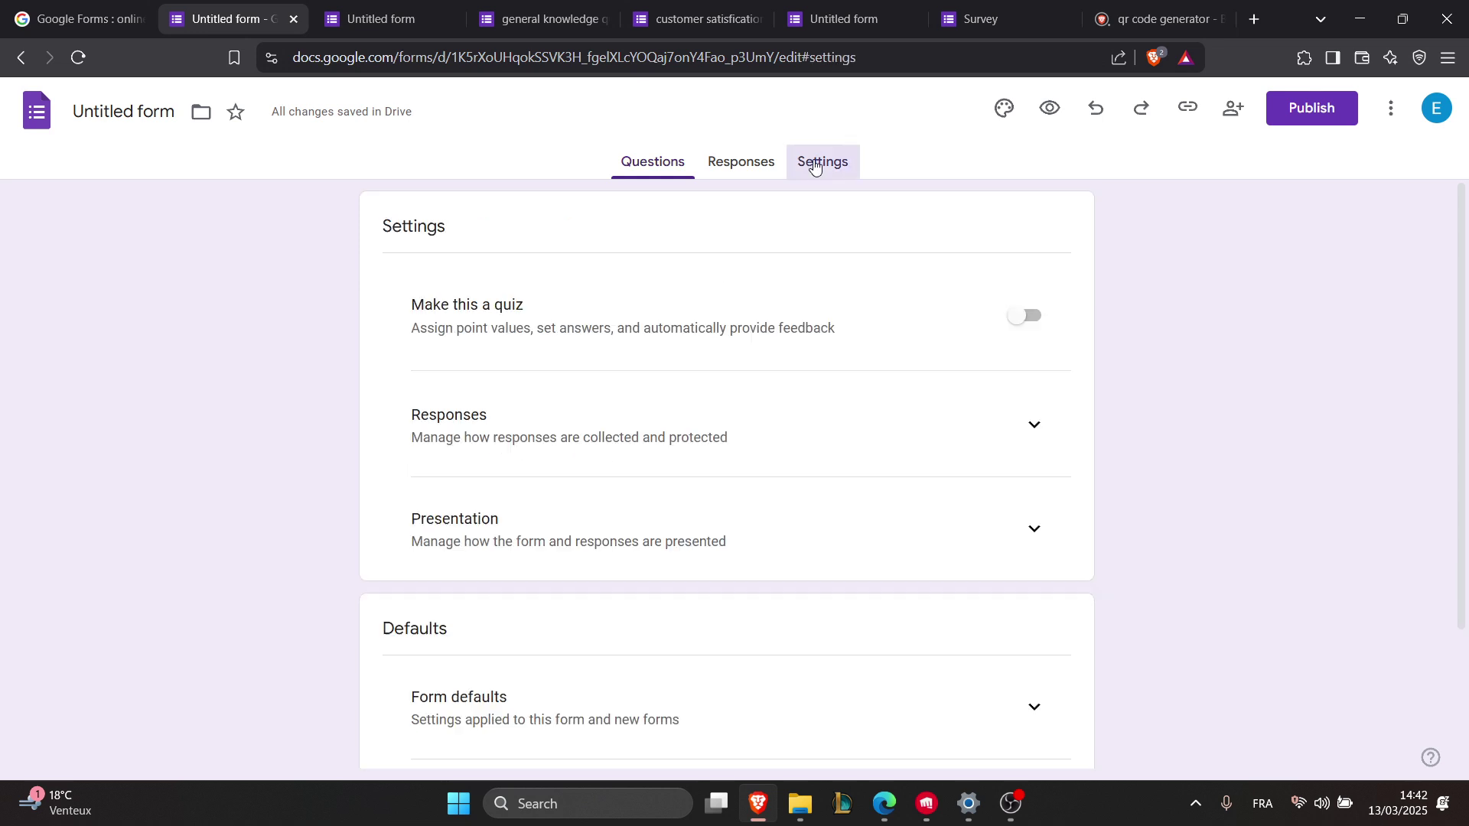
scroll(605, 451, down, 1)
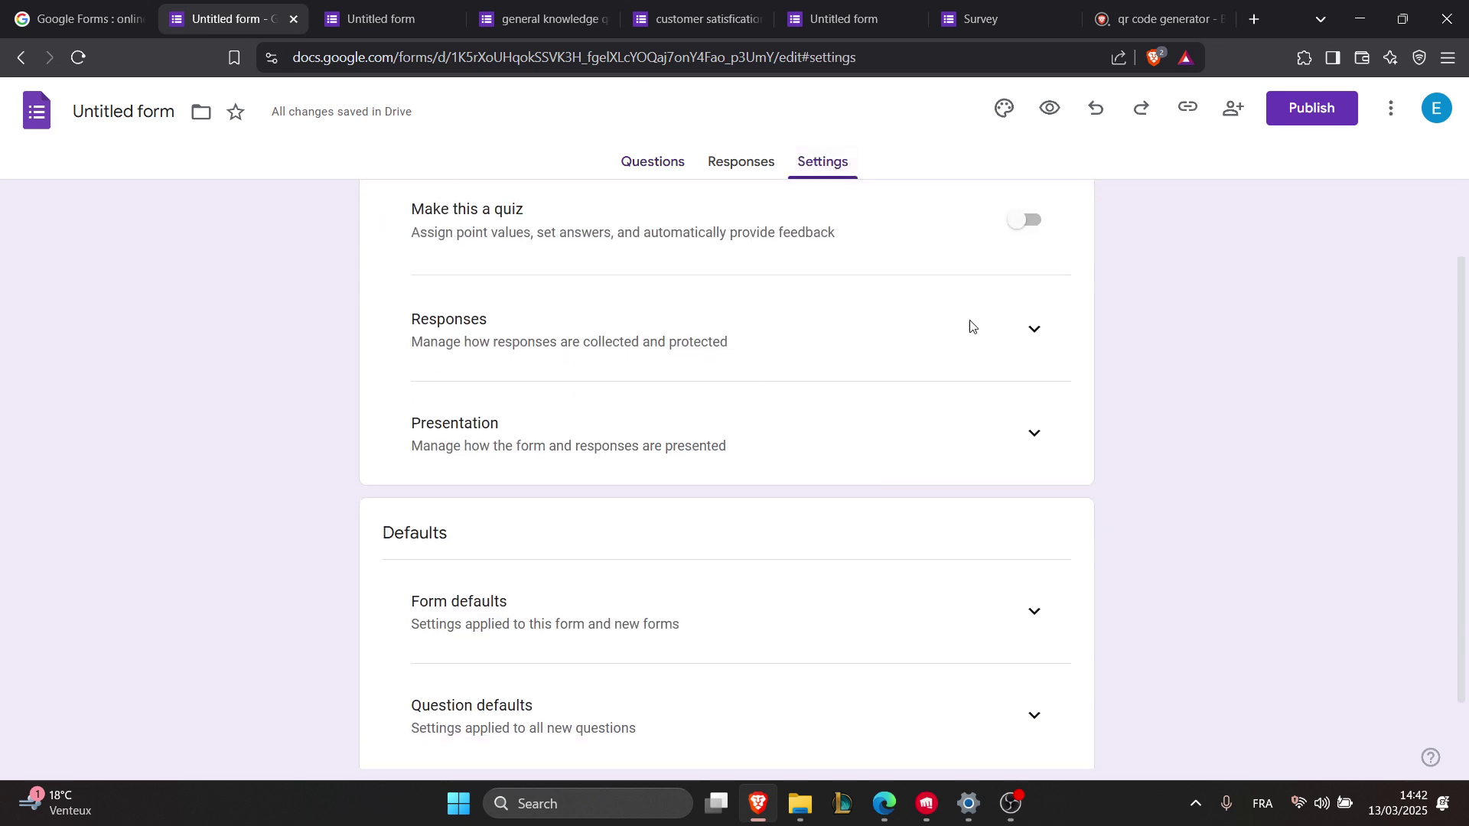
click(1033, 330)
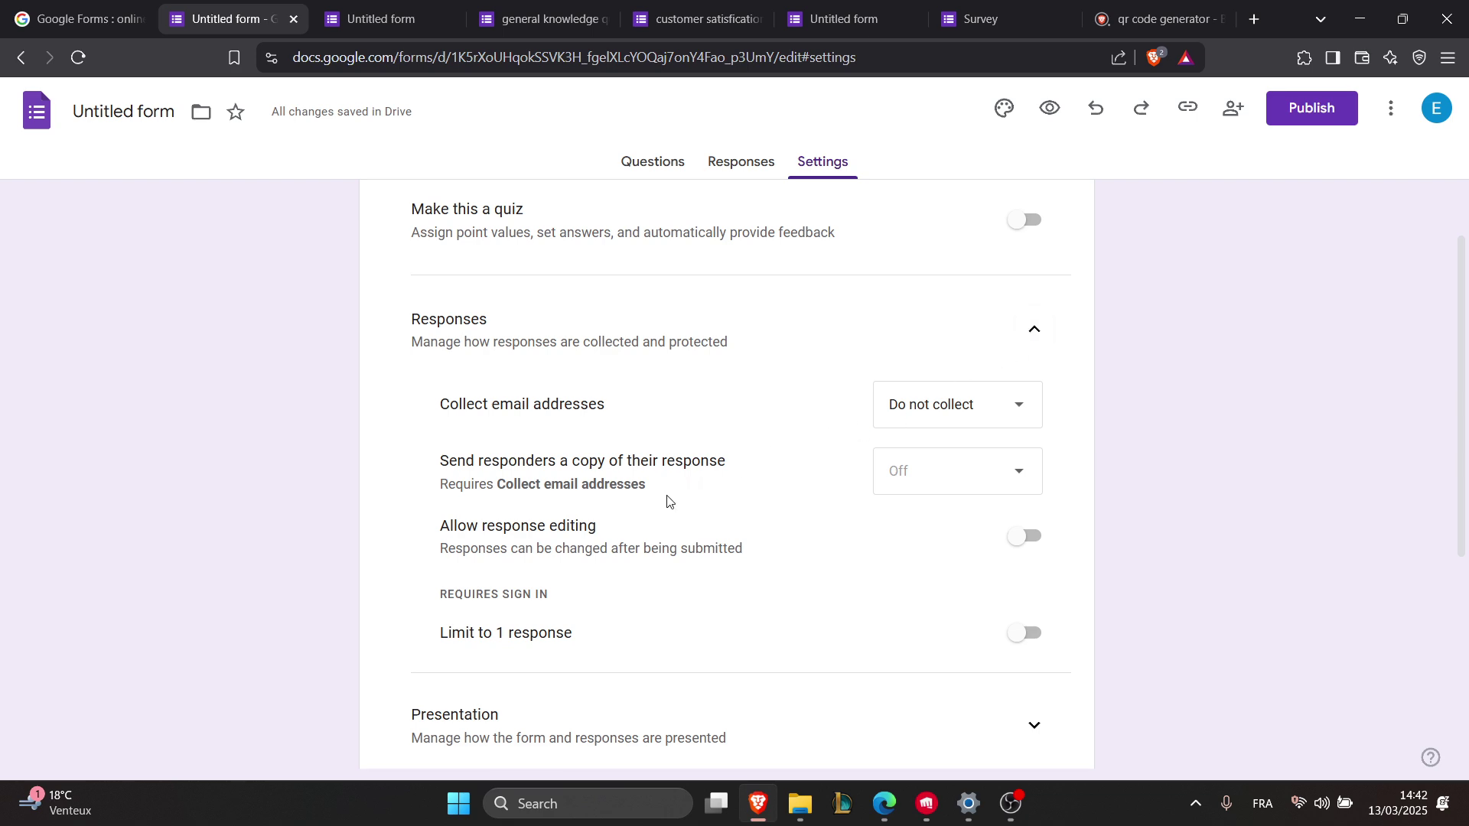
click(1029, 632)
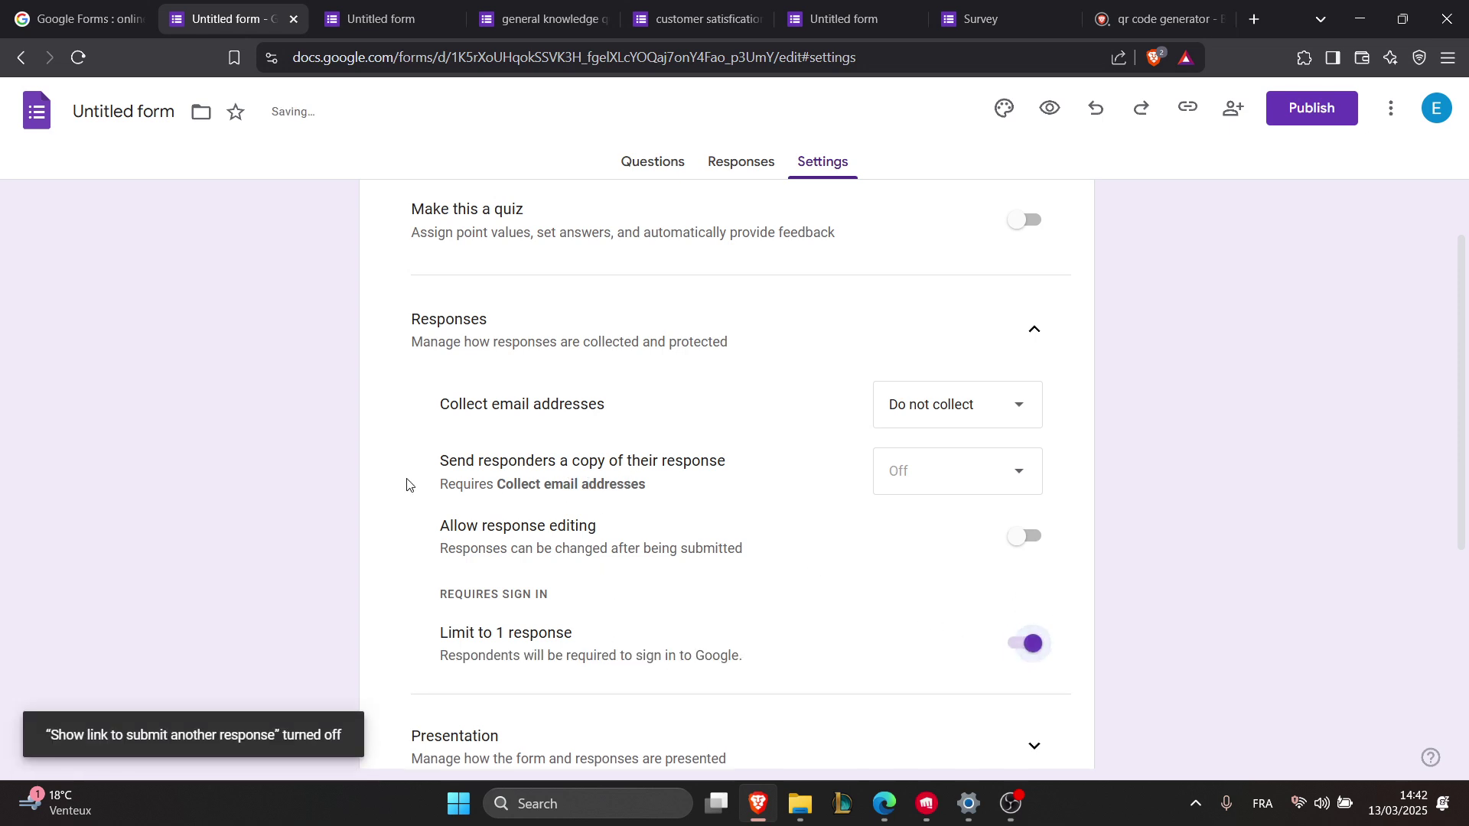
click(650, 158)
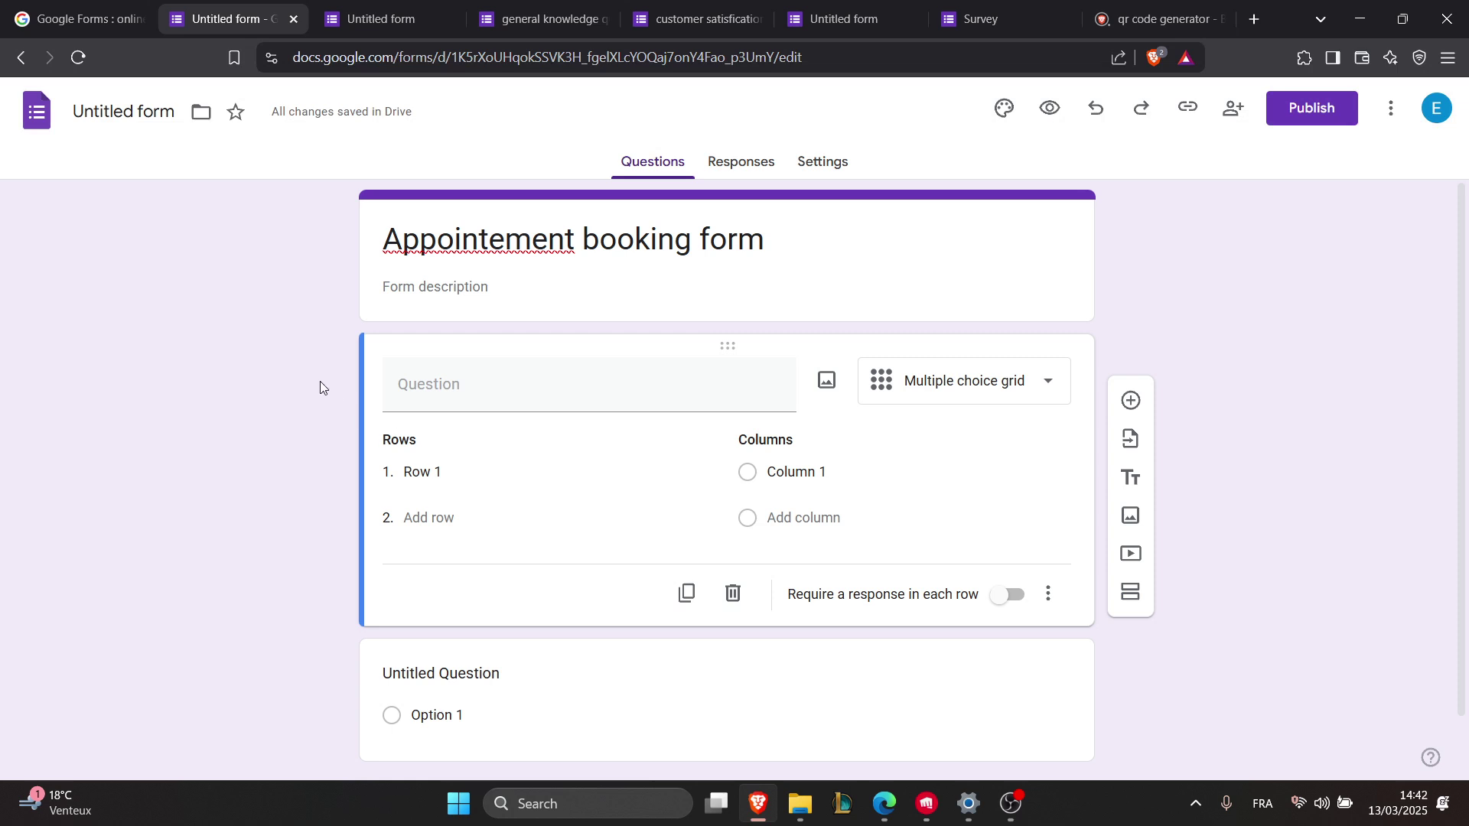
click(714, 159)
click(800, 164)
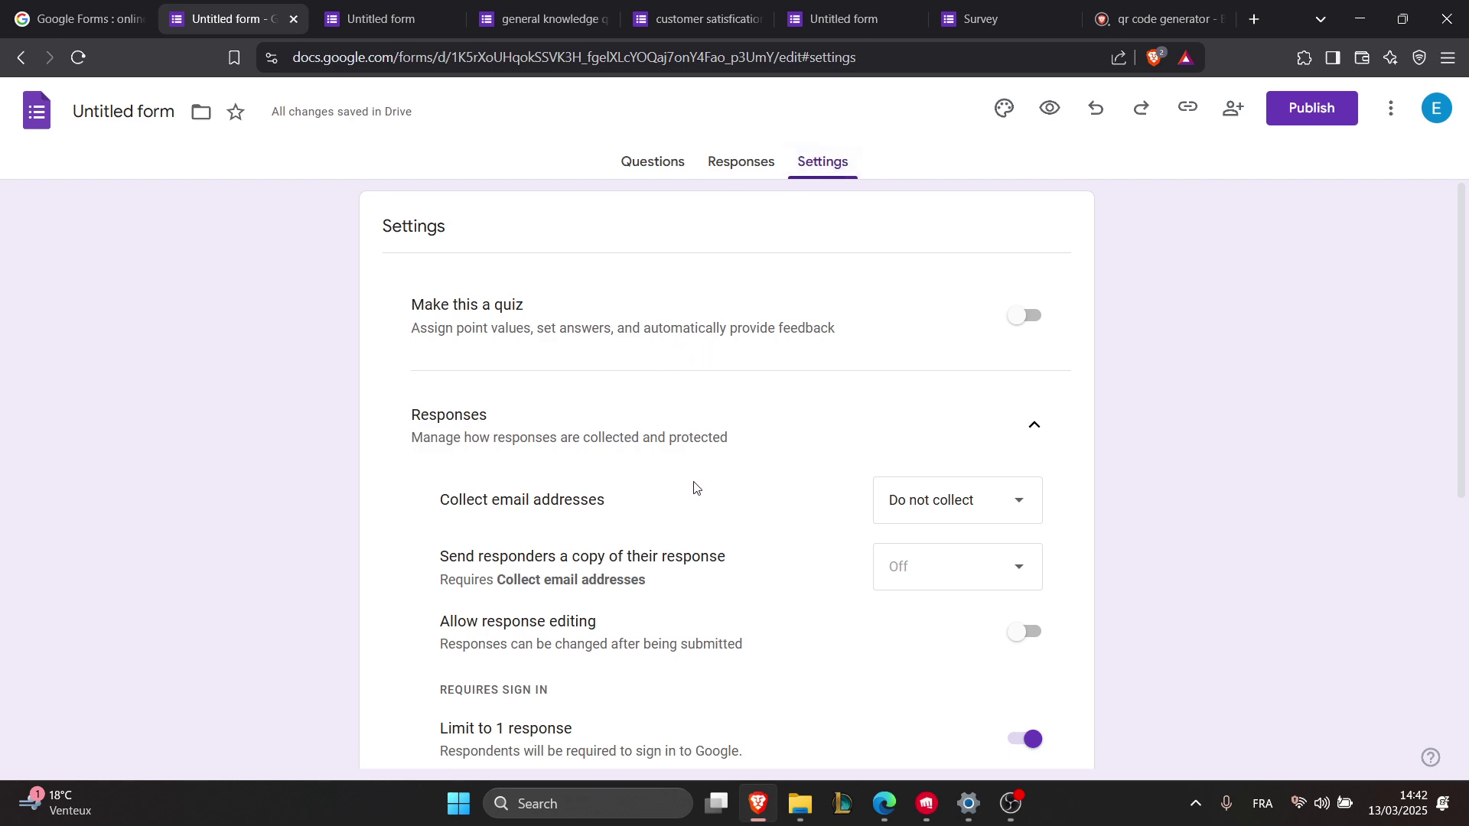
Step: Set email address collection to Verified and always send responders a copy of their response
scroll(699, 495, down, 1)
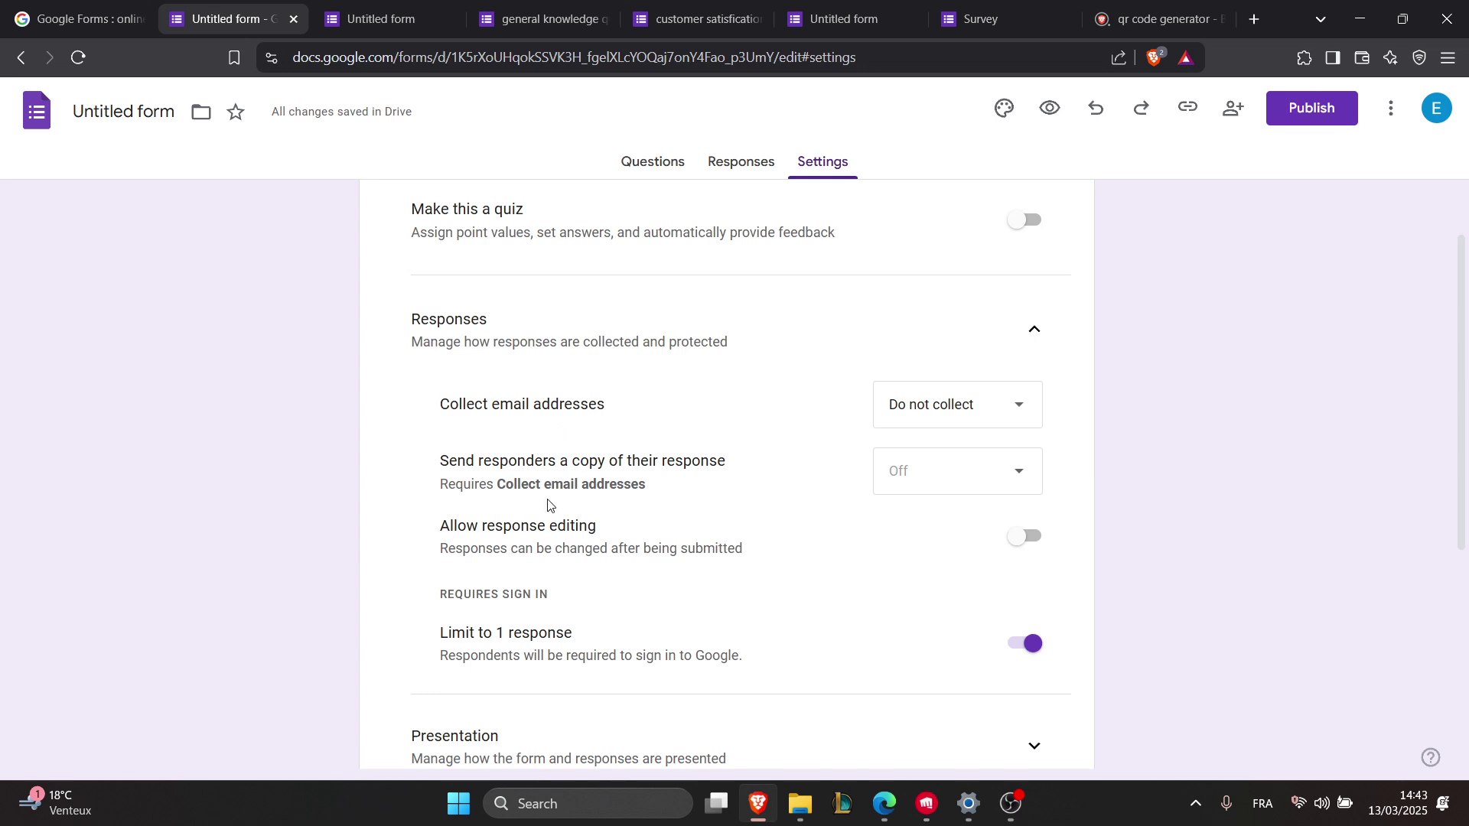
click(931, 413)
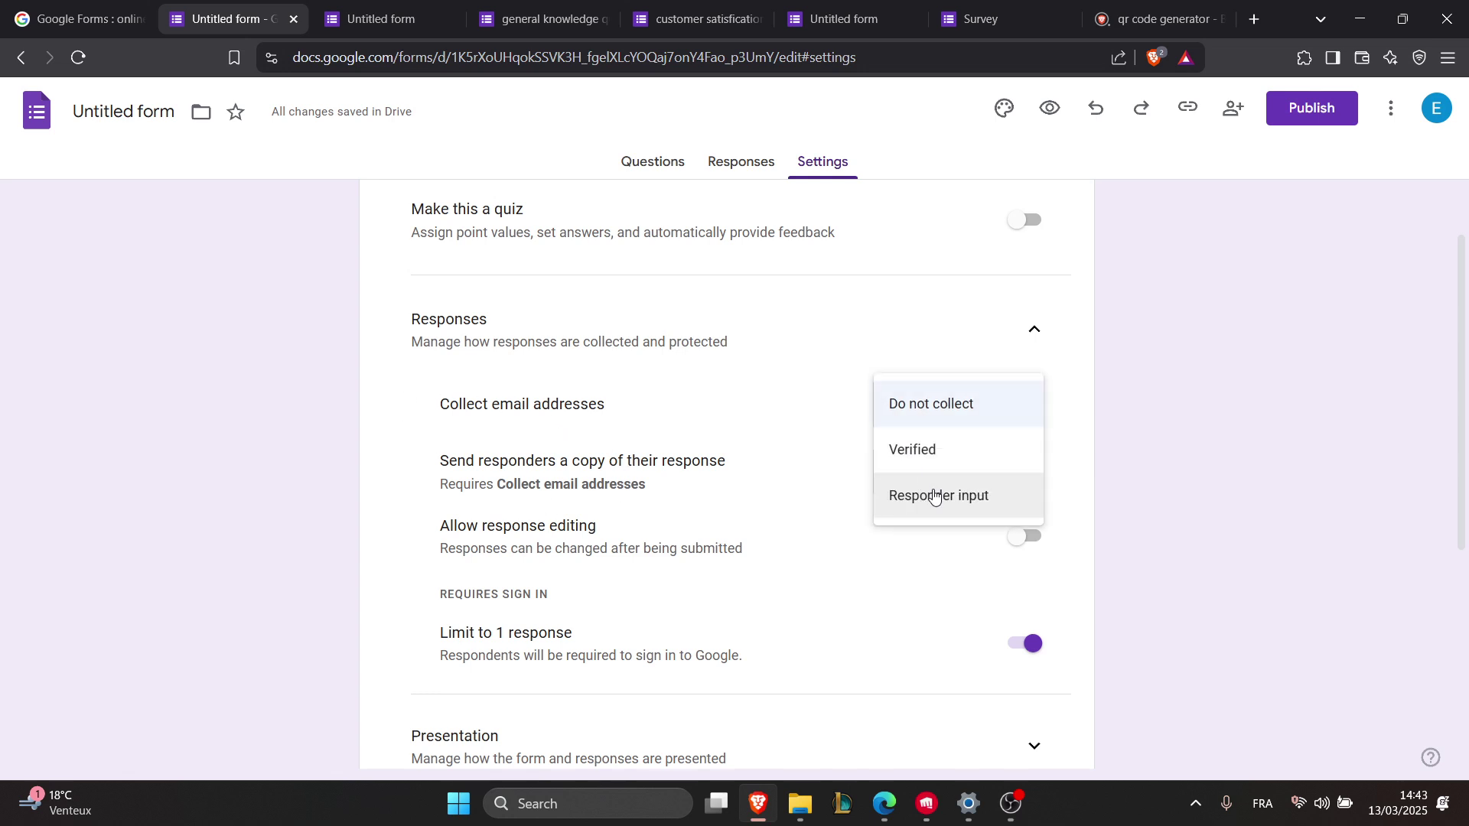
click(918, 453)
click(914, 472)
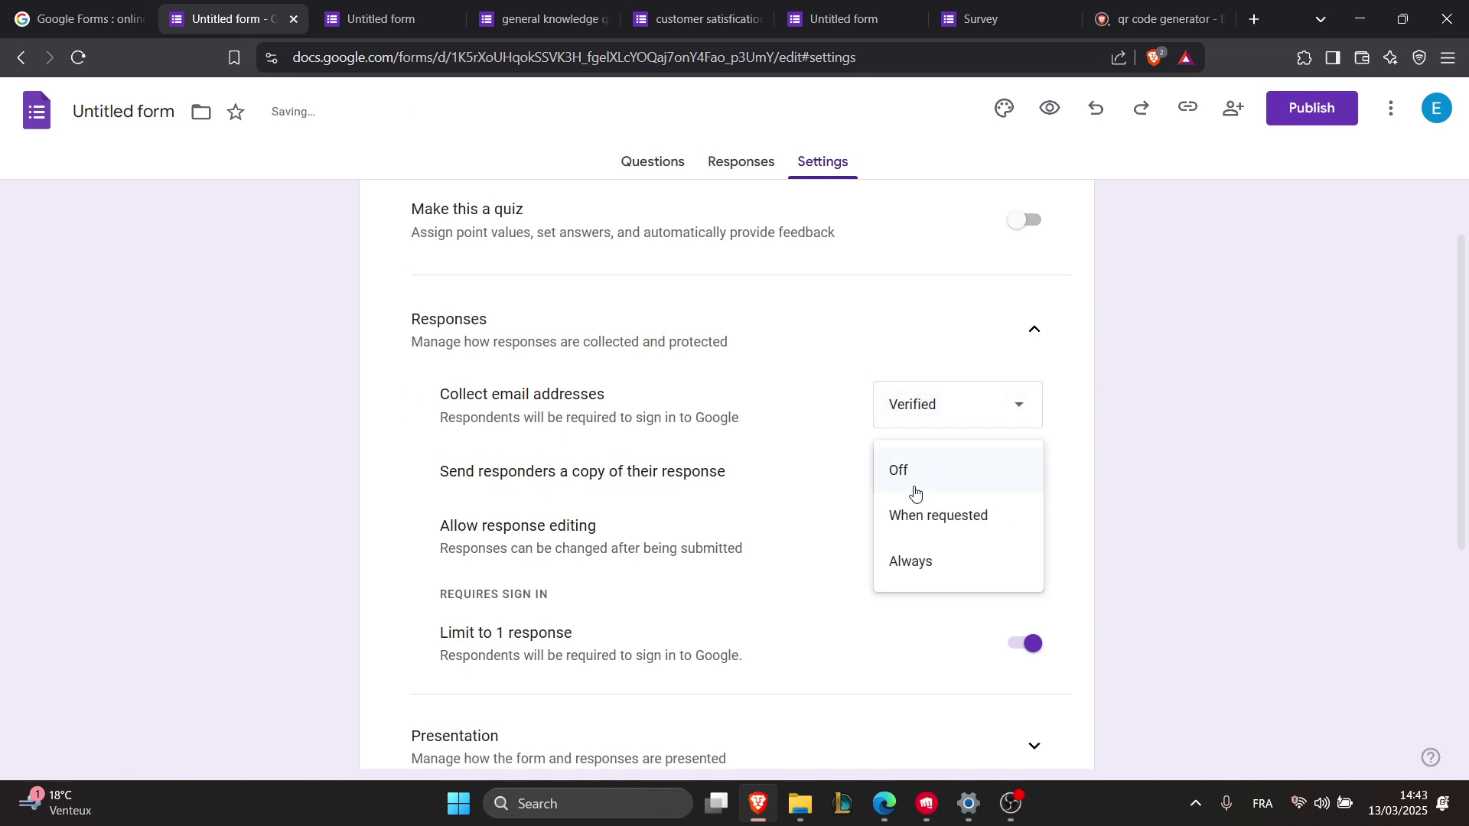
click(914, 564)
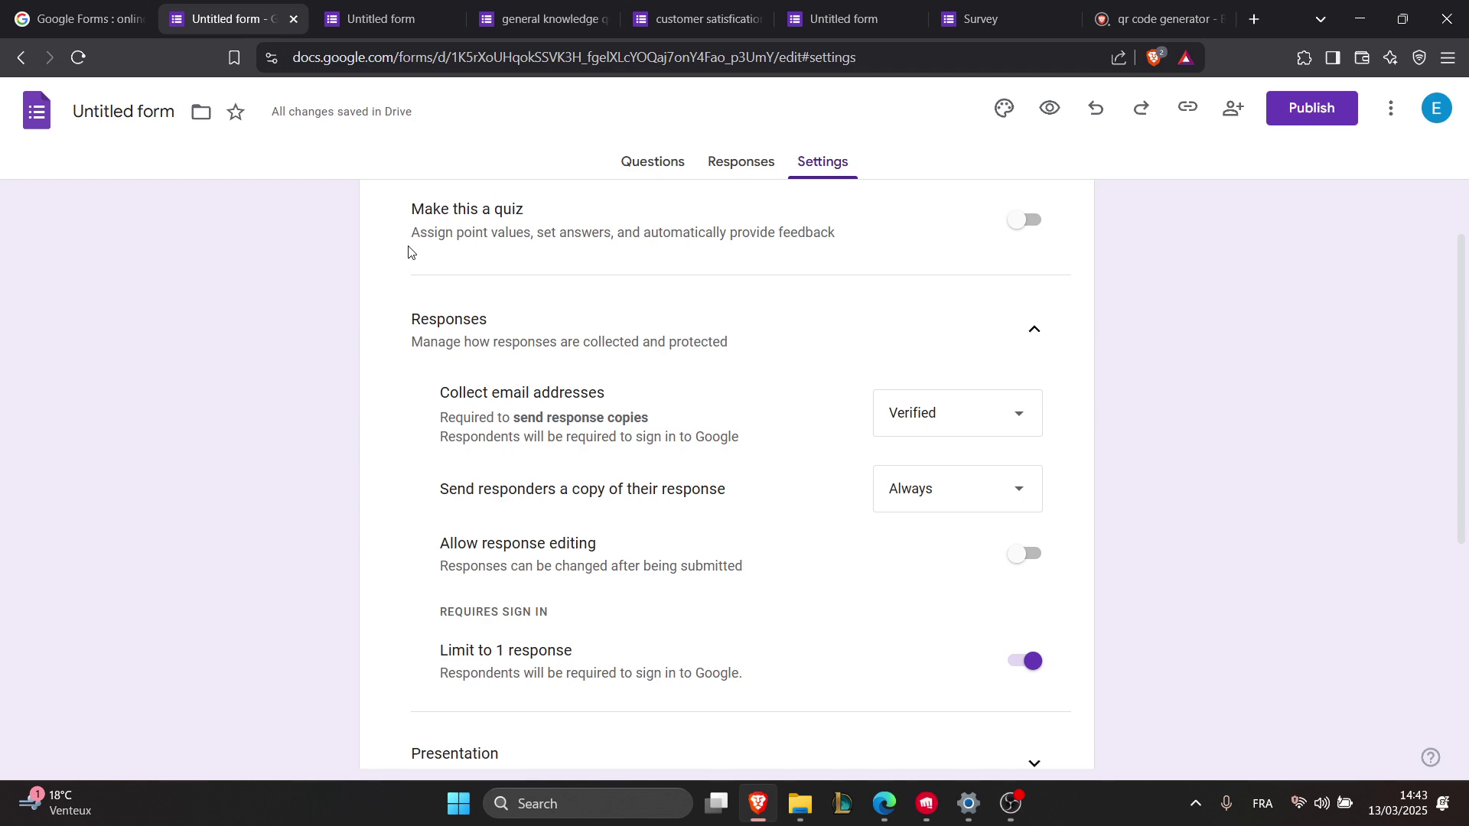
Step: Publish the form for anyone with the link
click(1305, 108)
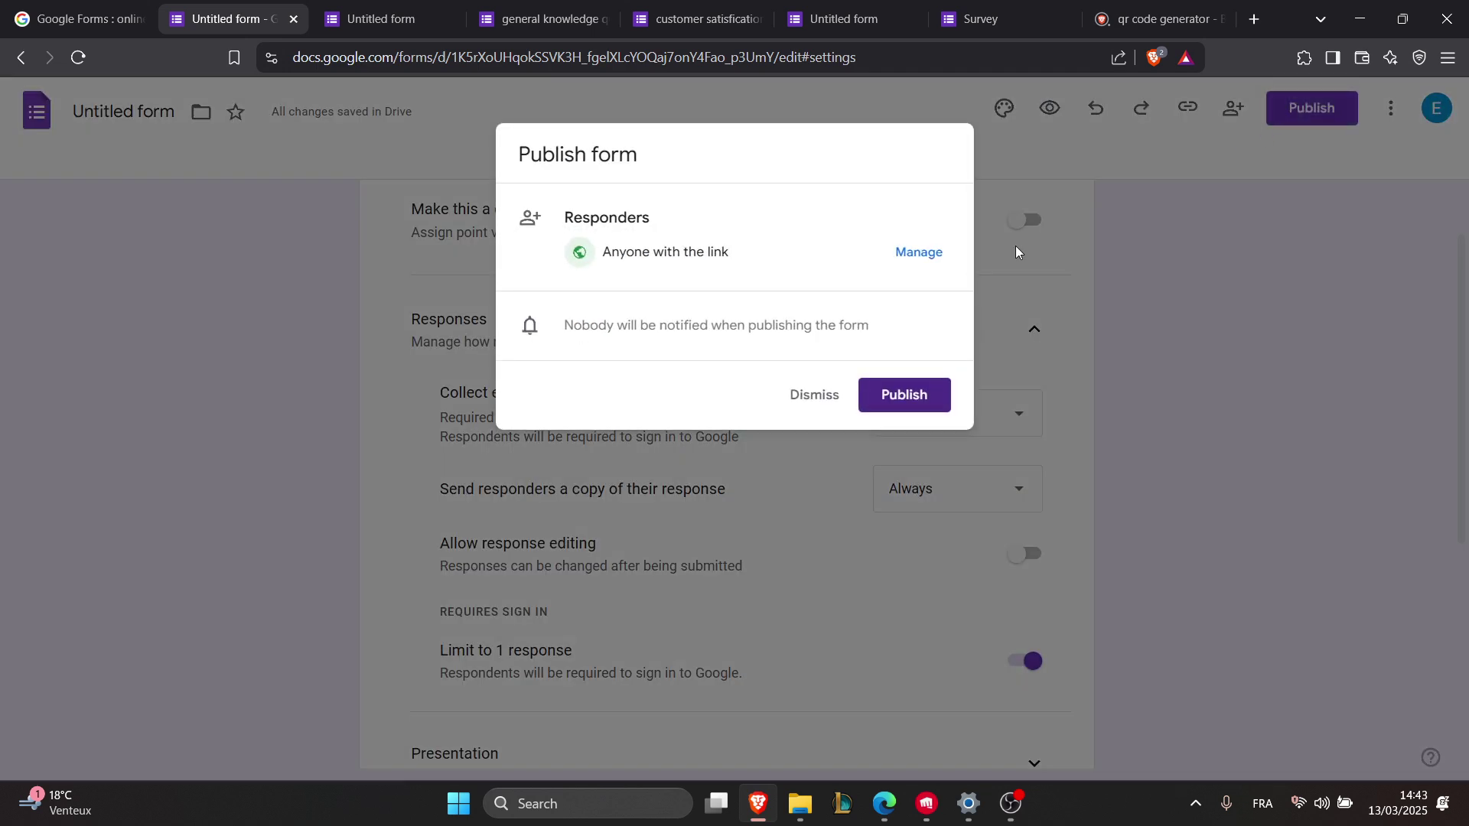
click(912, 402)
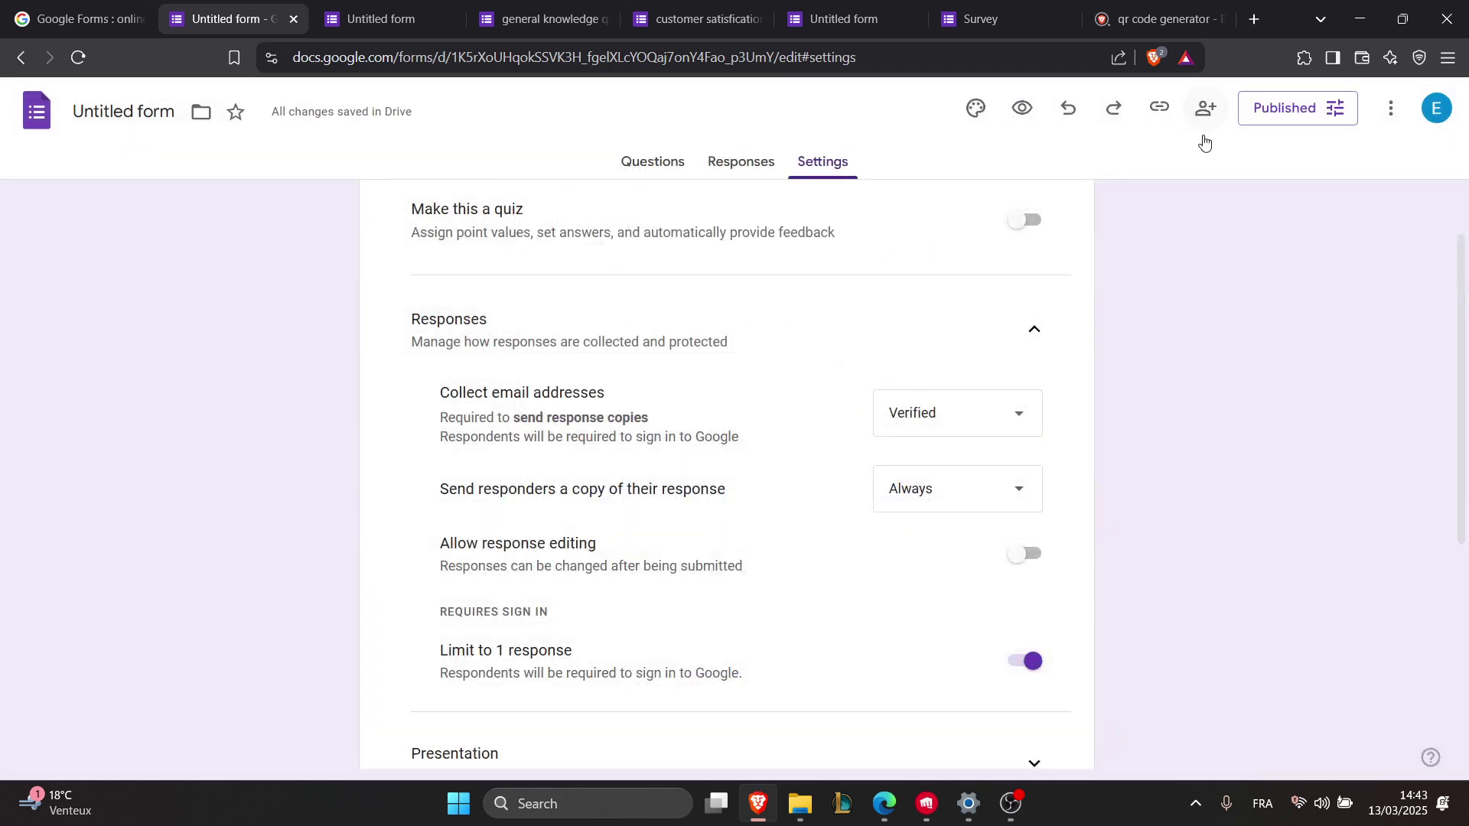
Step: Share the form by giving anyone with the link access to the editor view, and copy the responder link
click(1204, 120)
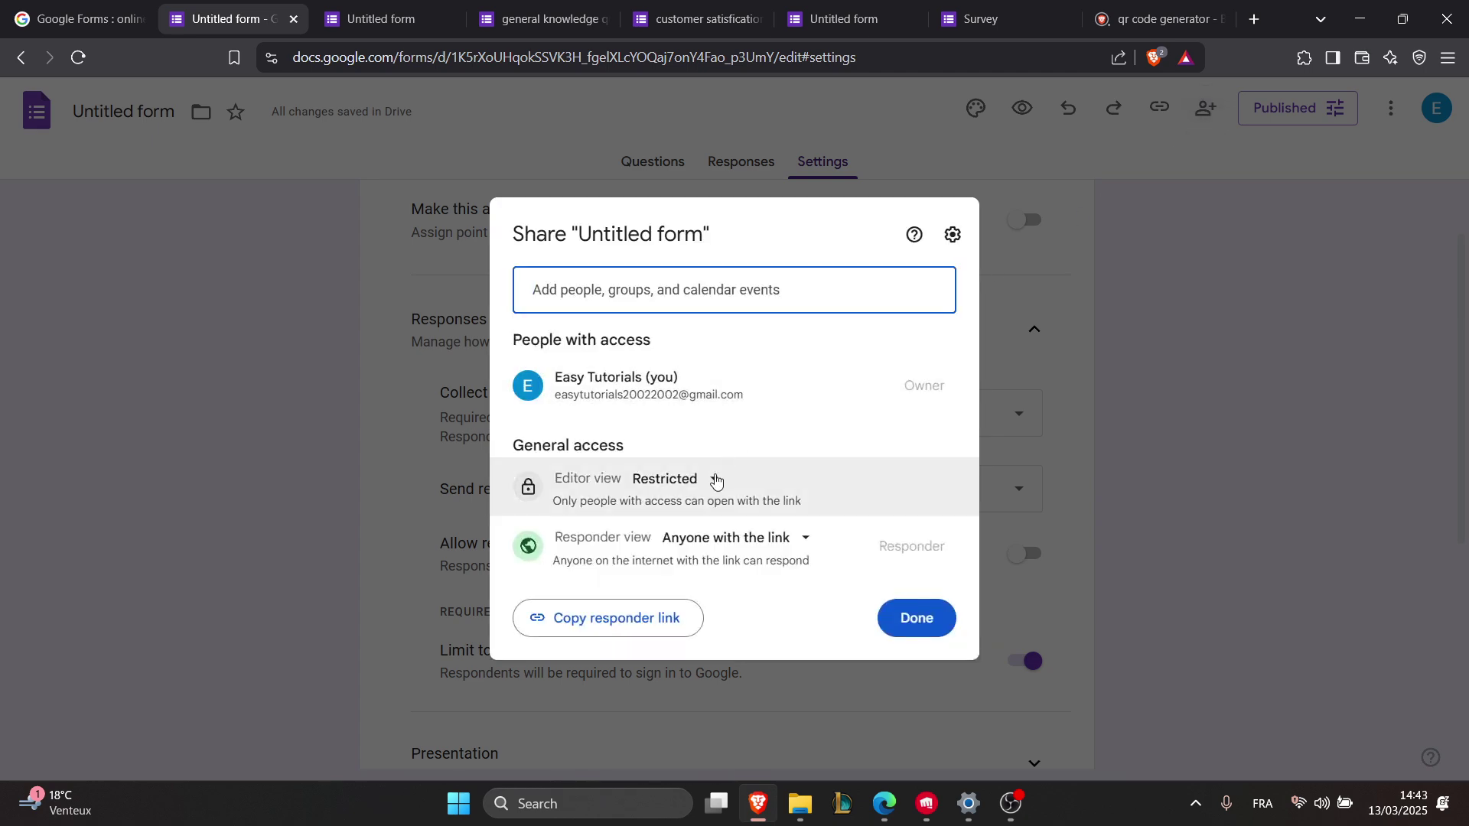
click(706, 478)
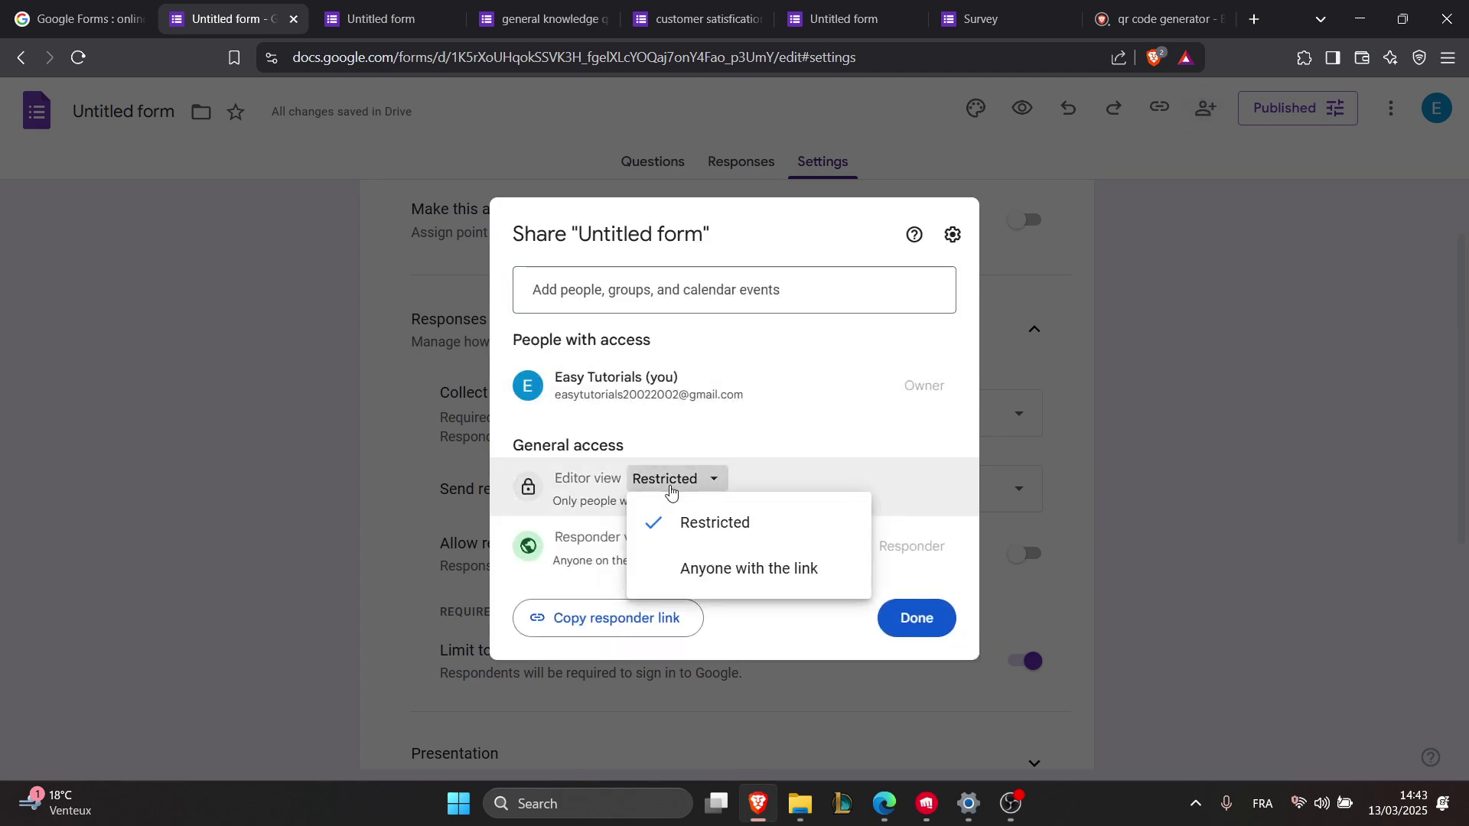
click(661, 578)
click(673, 649)
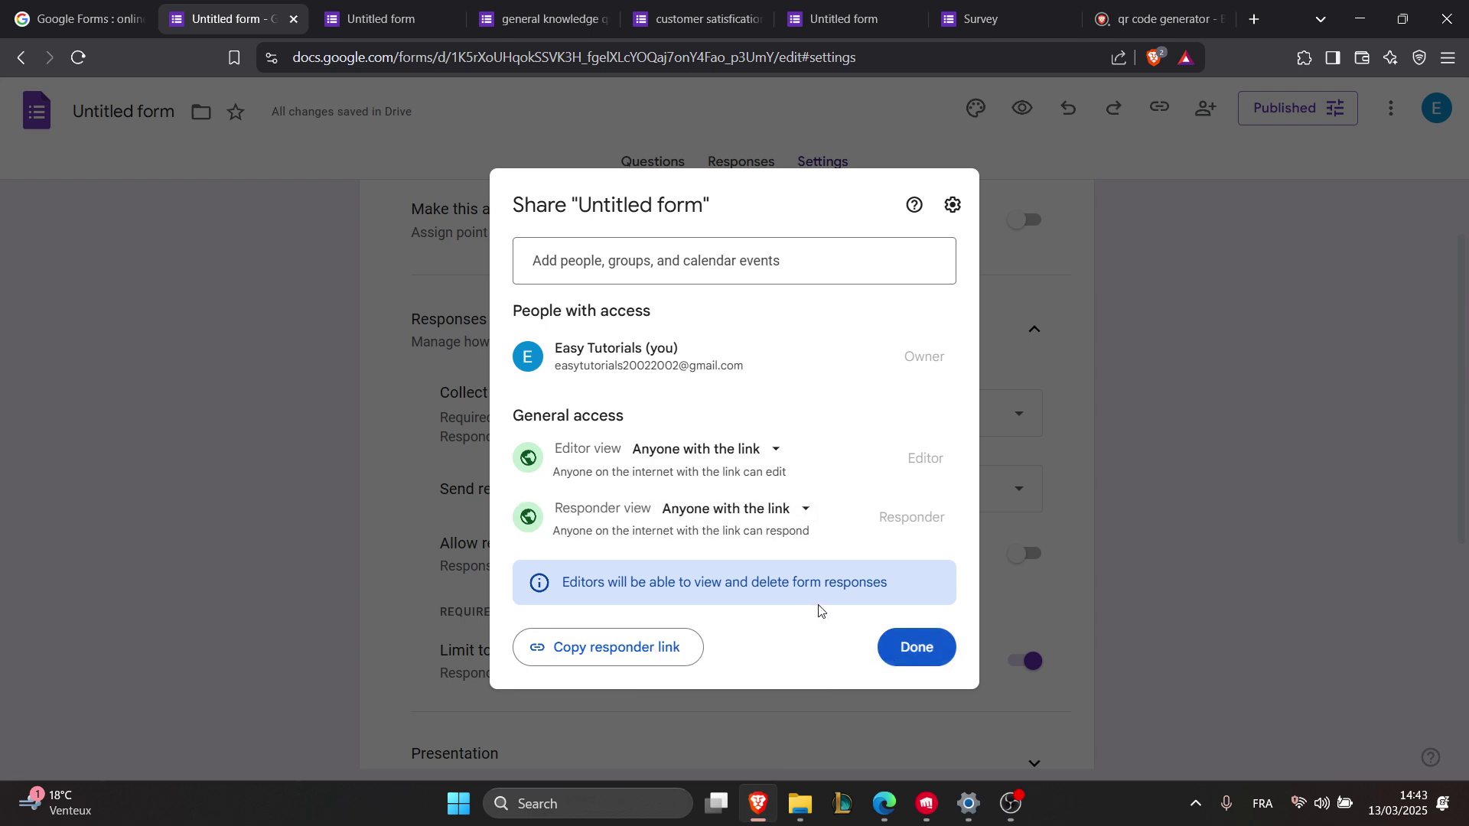
click(917, 656)
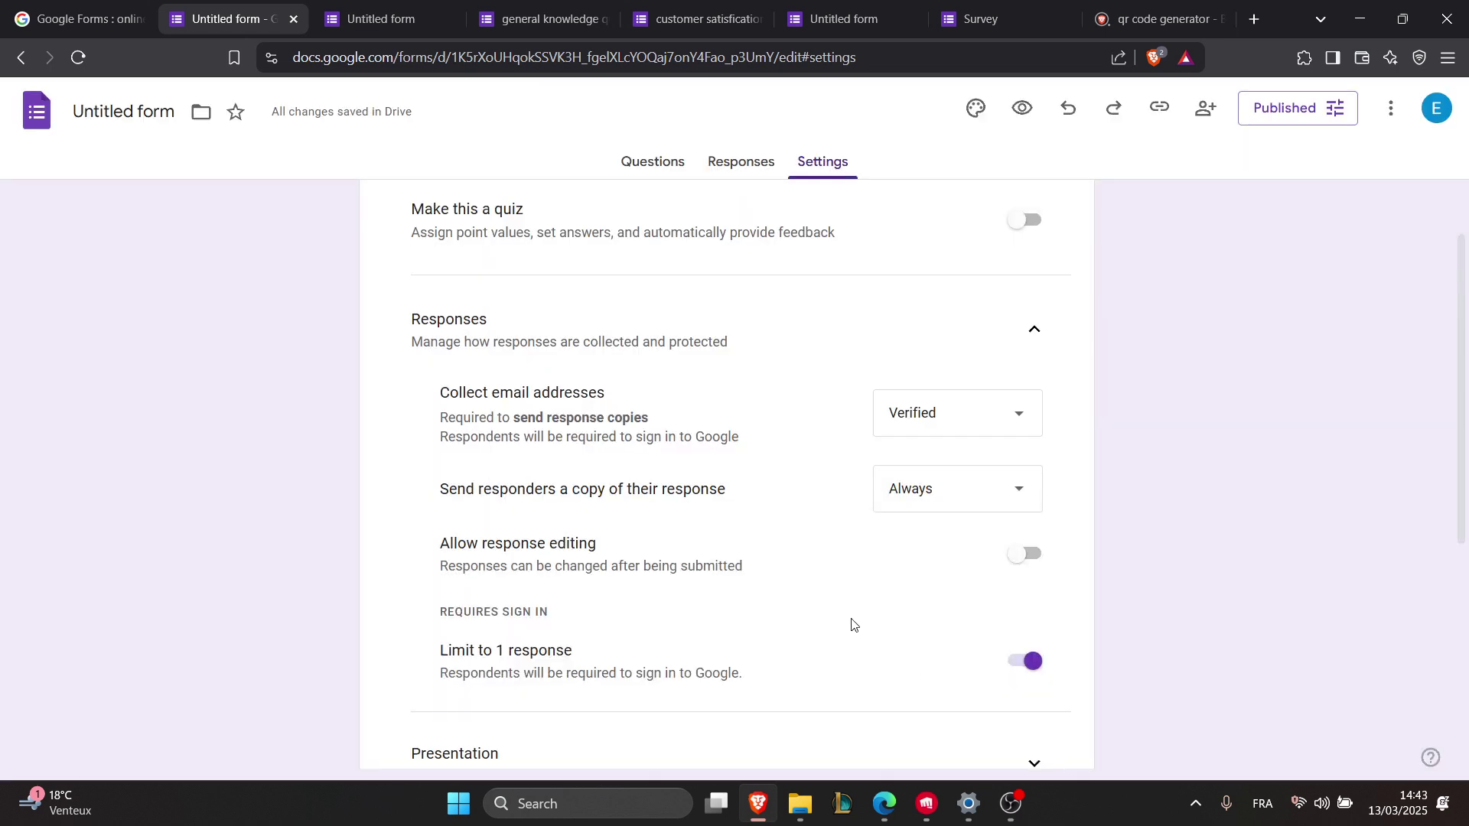